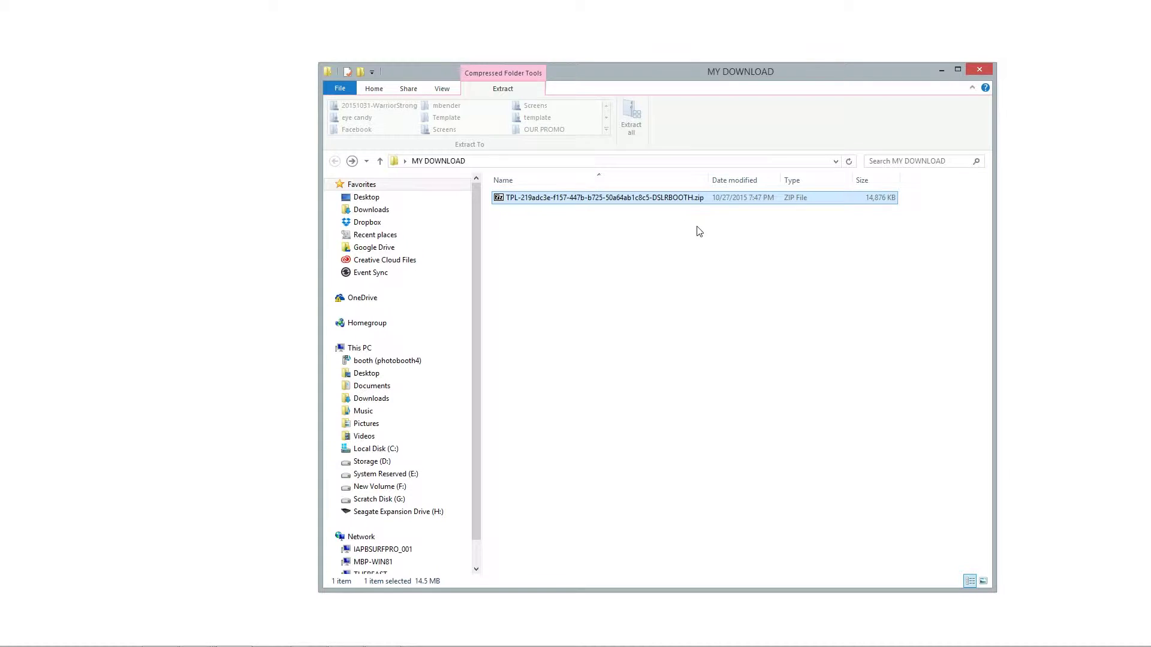
Step: Open the template ZIP in Windows Explorer and select all eight files inside it
{"action": "right_click", "coordinate": [501, 202]}
{"action": "mouse_move", "coordinate": [453, 285]}
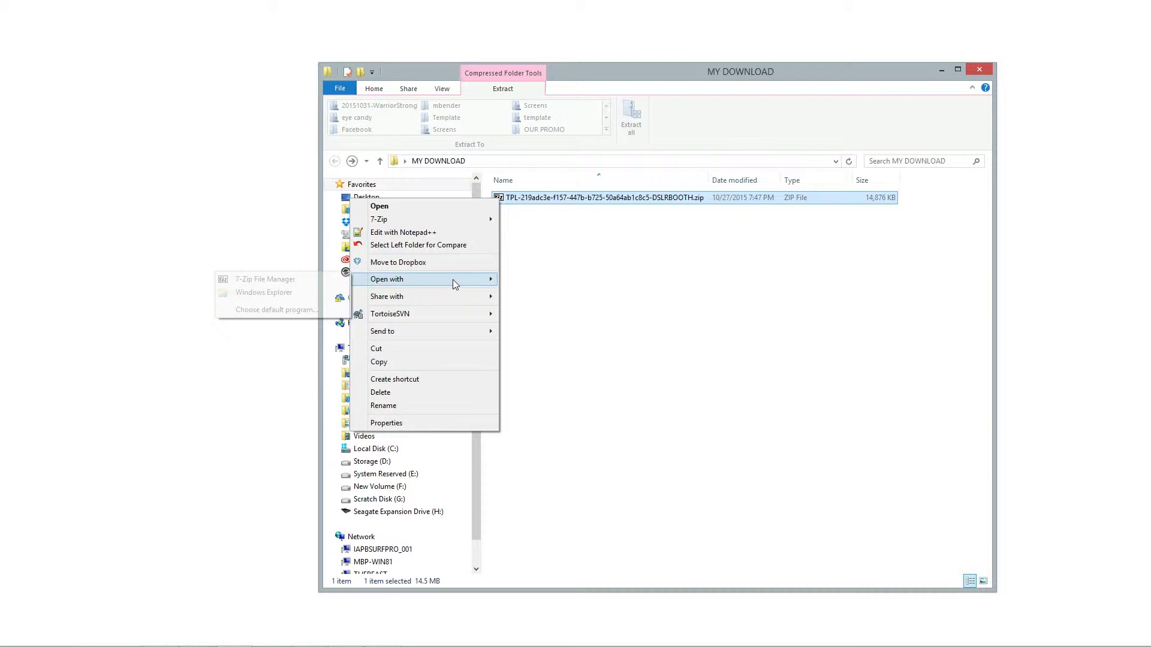
{"action": "left_click", "coordinate": [305, 294]}
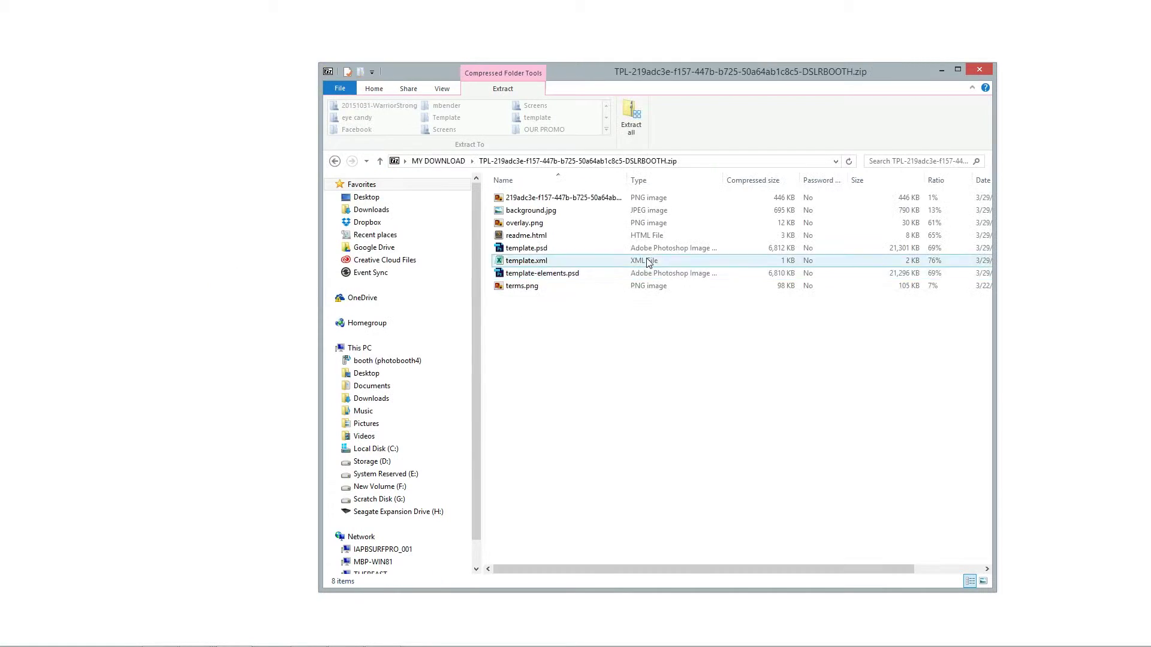
{"action": "left_click_drag", "start_coordinate": [561, 323], "coordinate": [511, 192]}
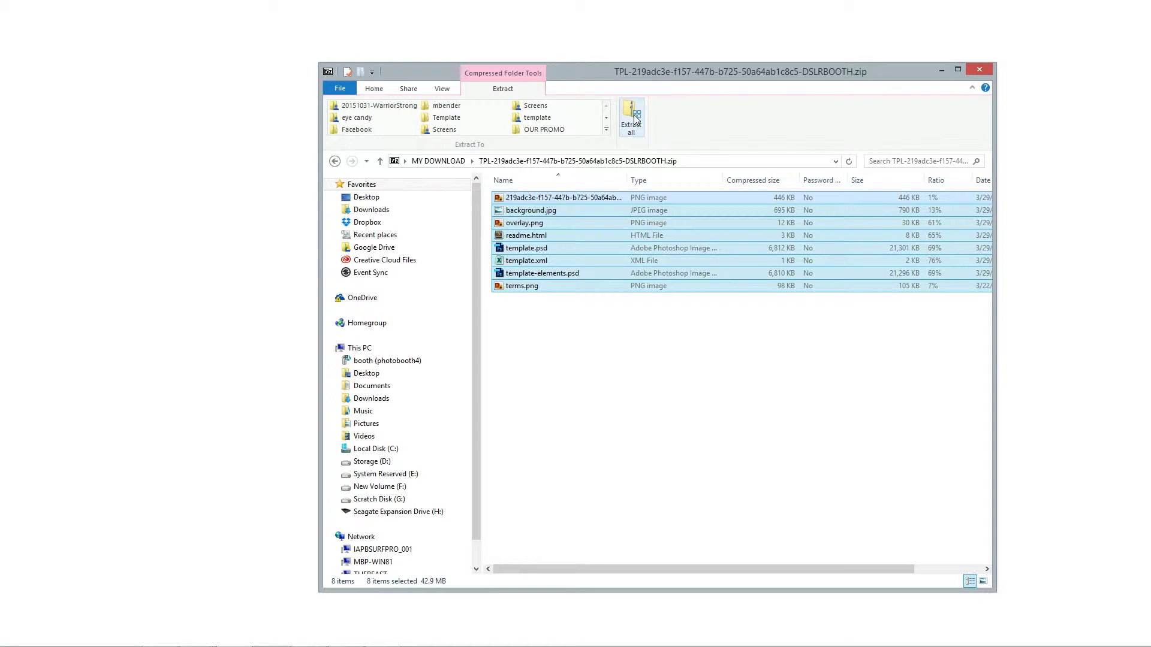
Step: Extract all the files into a new folder named MY MODIFIED TEMPLATE
{"action": "left_click", "coordinate": [635, 118]}
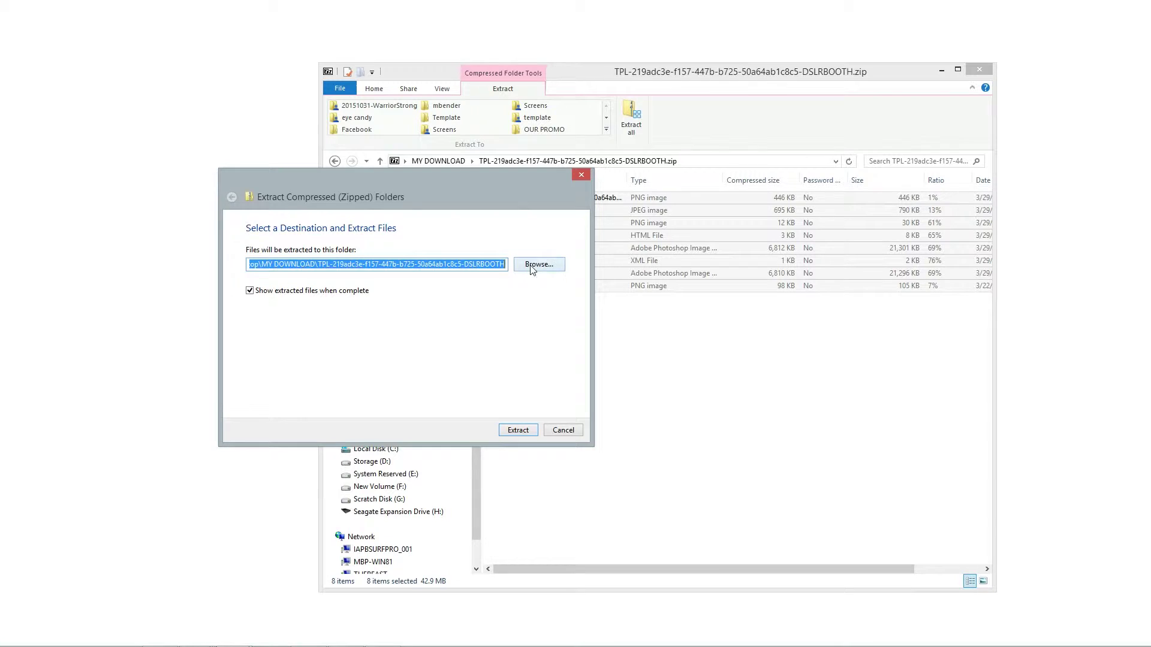
{"action": "left_click", "coordinate": [321, 266]}
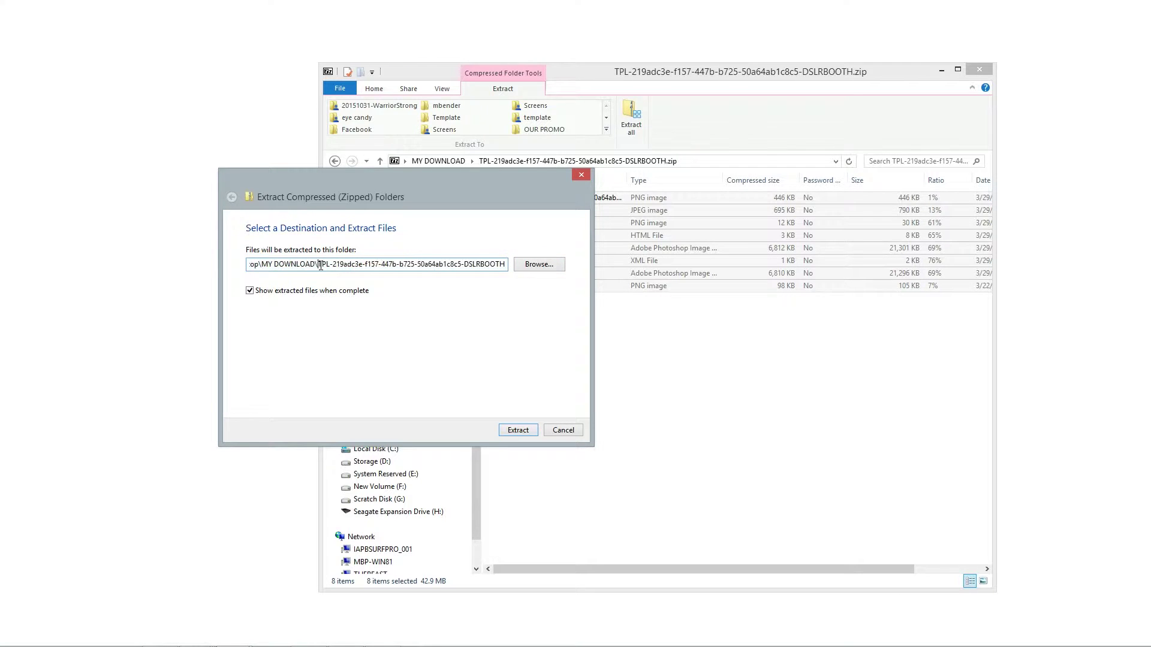
{"action": "left_click_drag", "start_coordinate": [321, 265], "coordinate": [500, 269]}
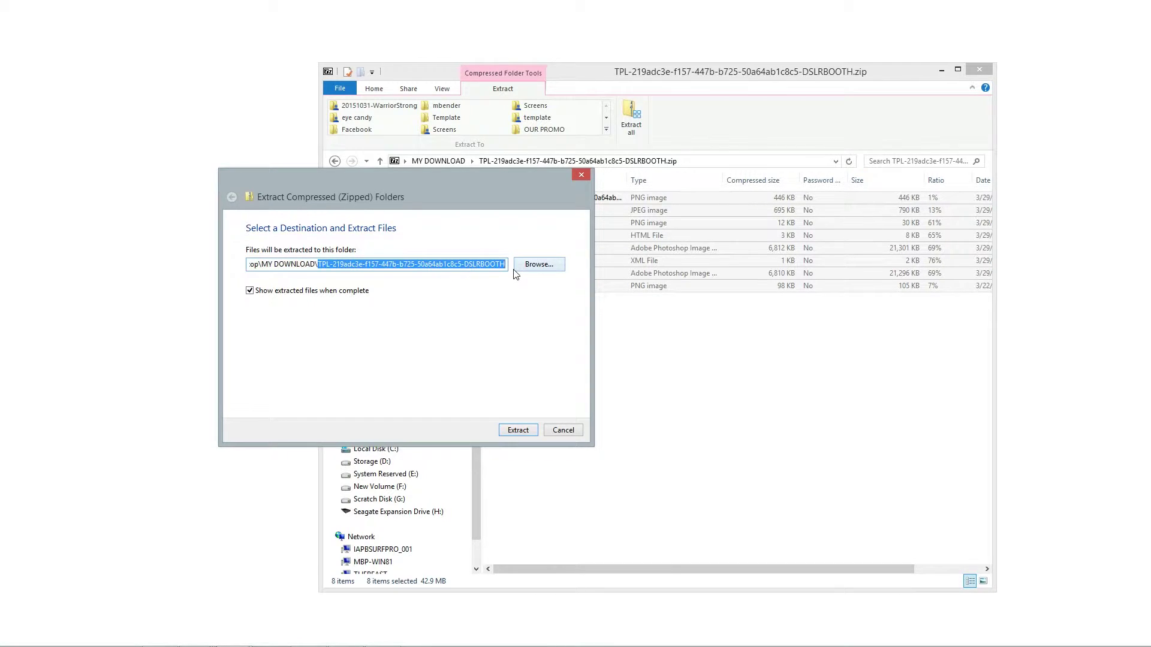
{"action": "type", "text": "MY DOWNLOAD\\MY MODIFIED TEMPLATE"}
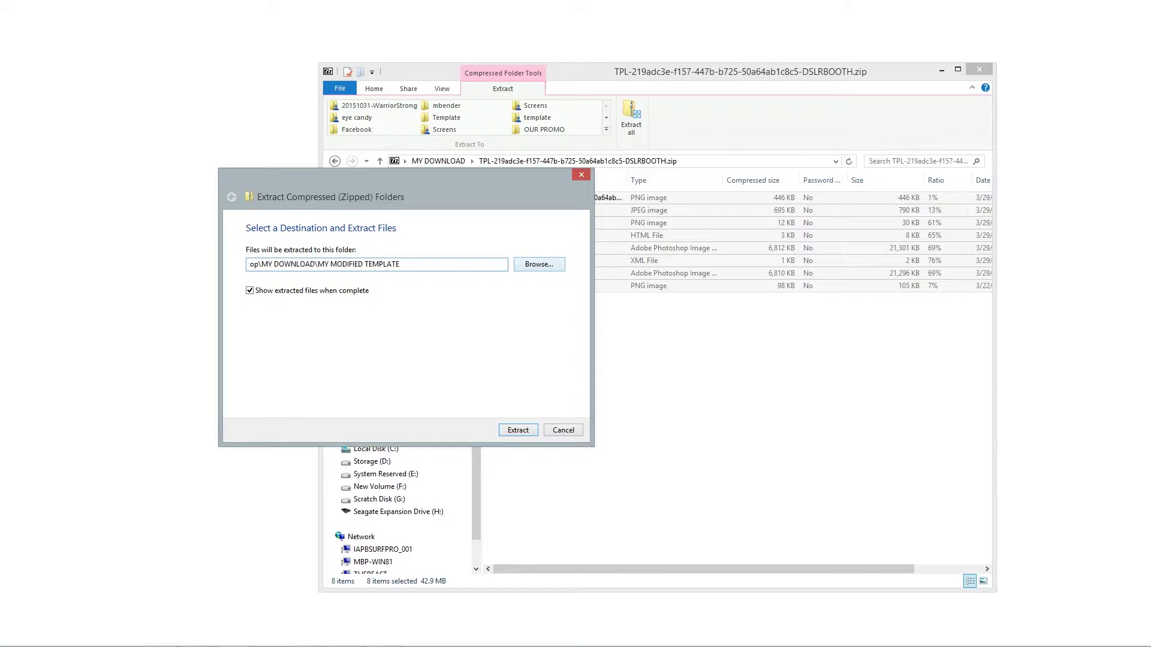
{"action": "left_click", "coordinate": [518, 430]}
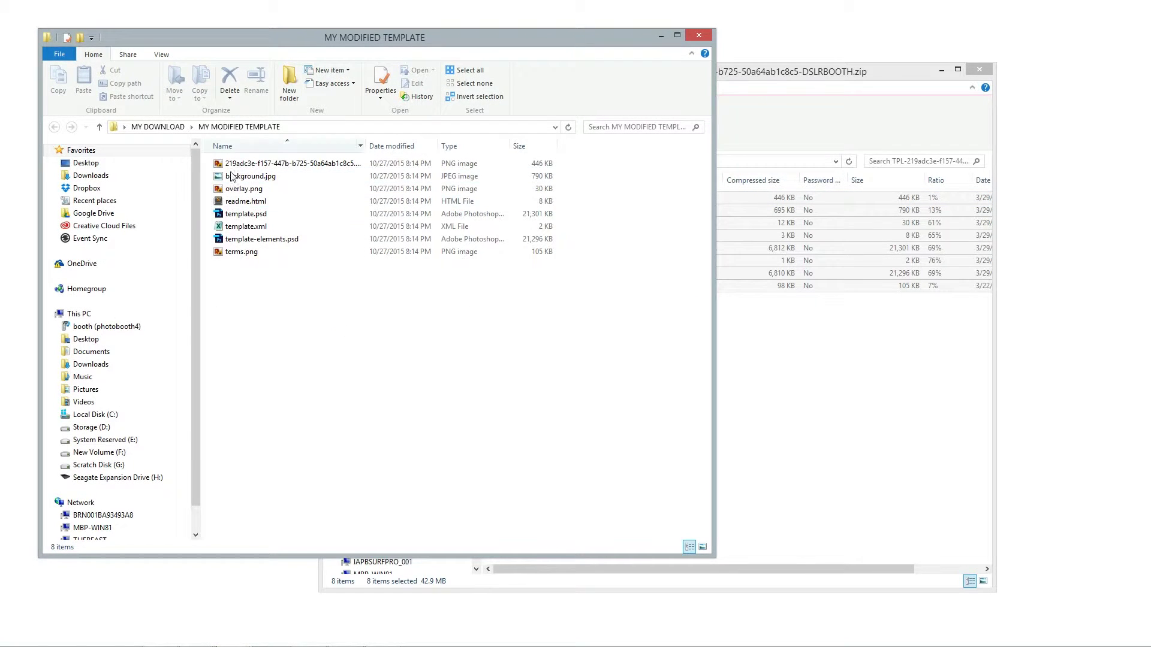
Step: Close the ZIP archive window and open template.psd from MY MODIFIED TEMPLATE in Photoshop
{"action": "left_click", "coordinate": [976, 73]}
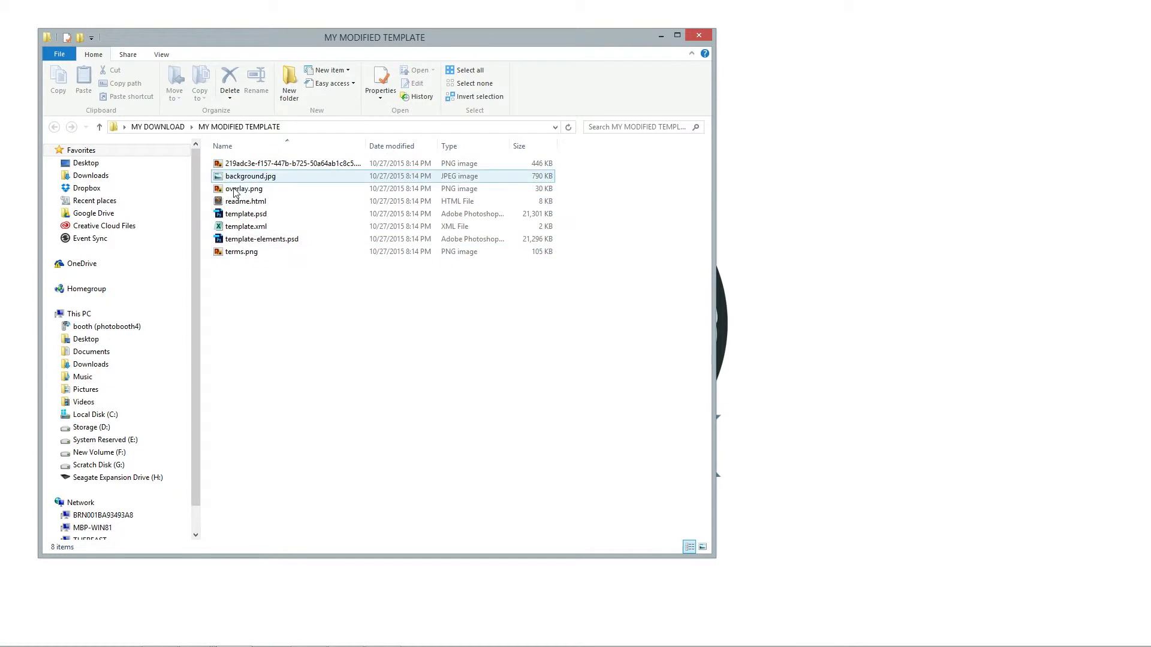
{"action": "mouse_move", "coordinate": [238, 255]}
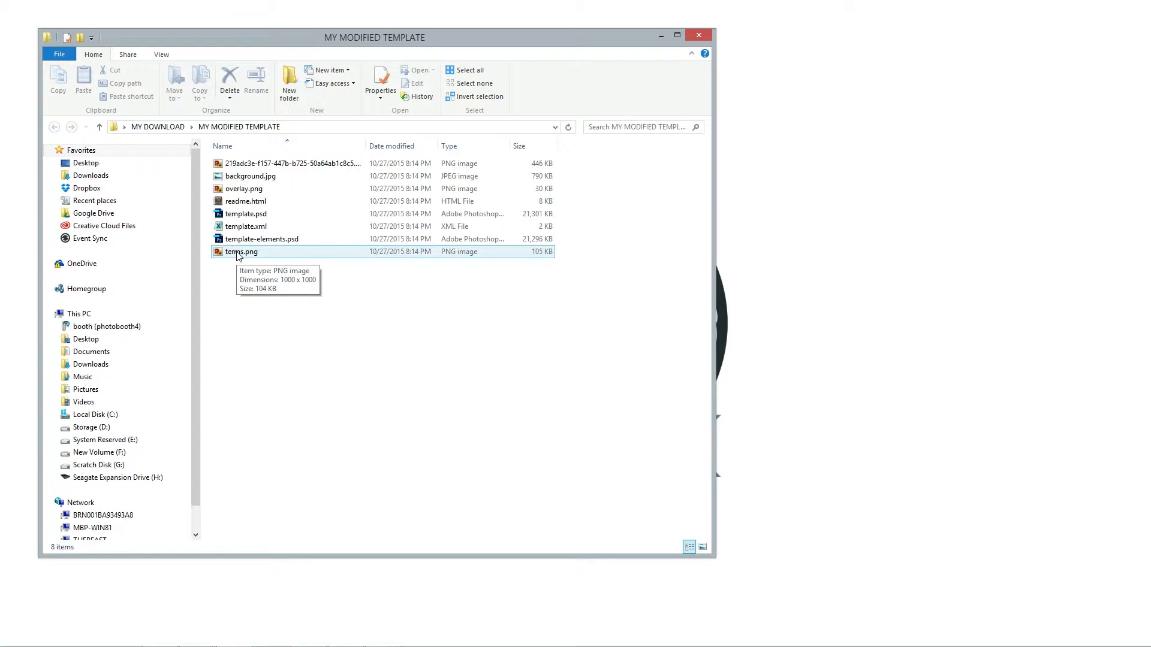
{"action": "left_click", "coordinate": [239, 218]}
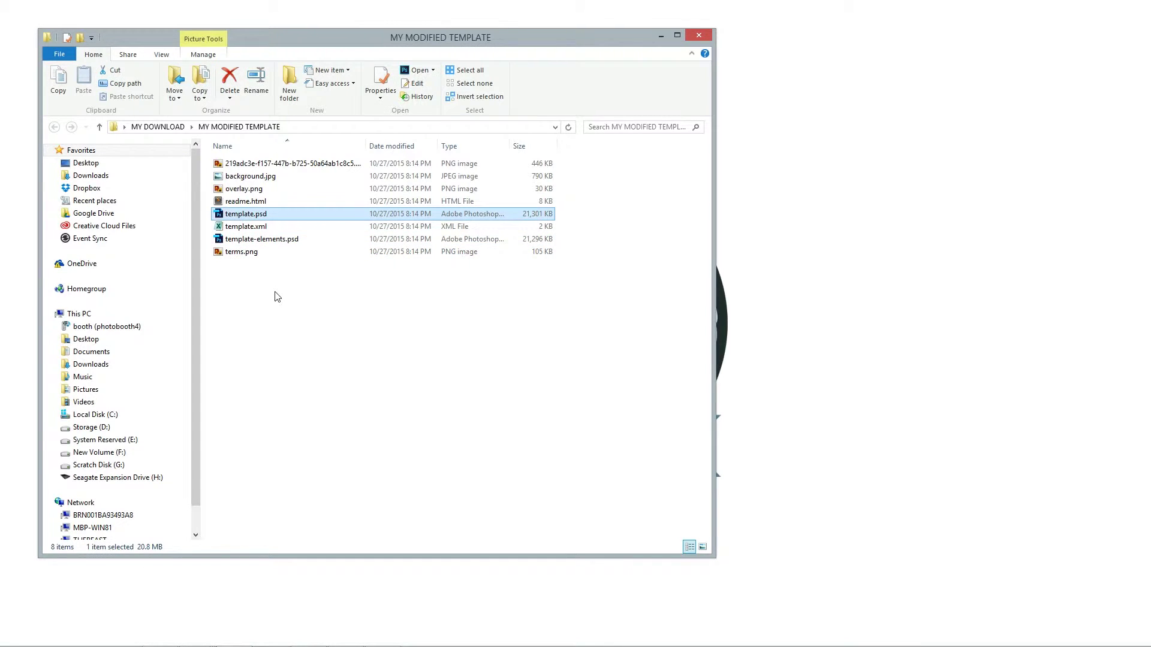
{"action": "left_click", "coordinate": [255, 240]}
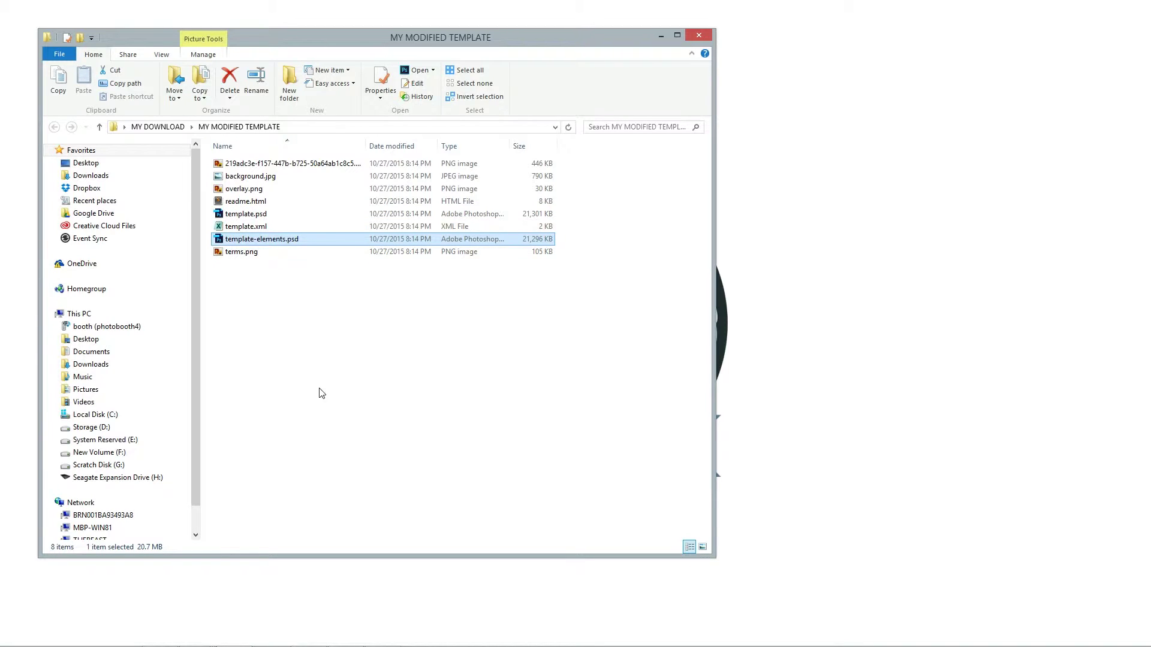
{"action": "double_click", "coordinate": [230, 214]}
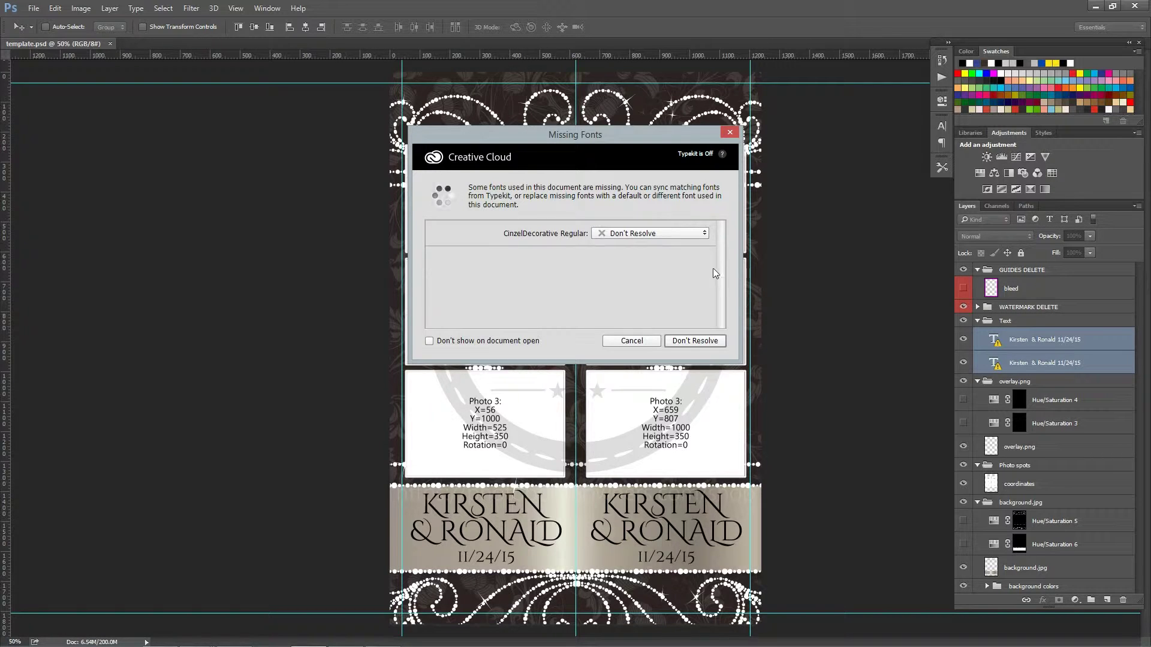
Step: Dismiss the CinzelDecorative missing-fonts prompt and view the folder's readme.html in Google Chrome
{"action": "left_click", "coordinate": [730, 133]}
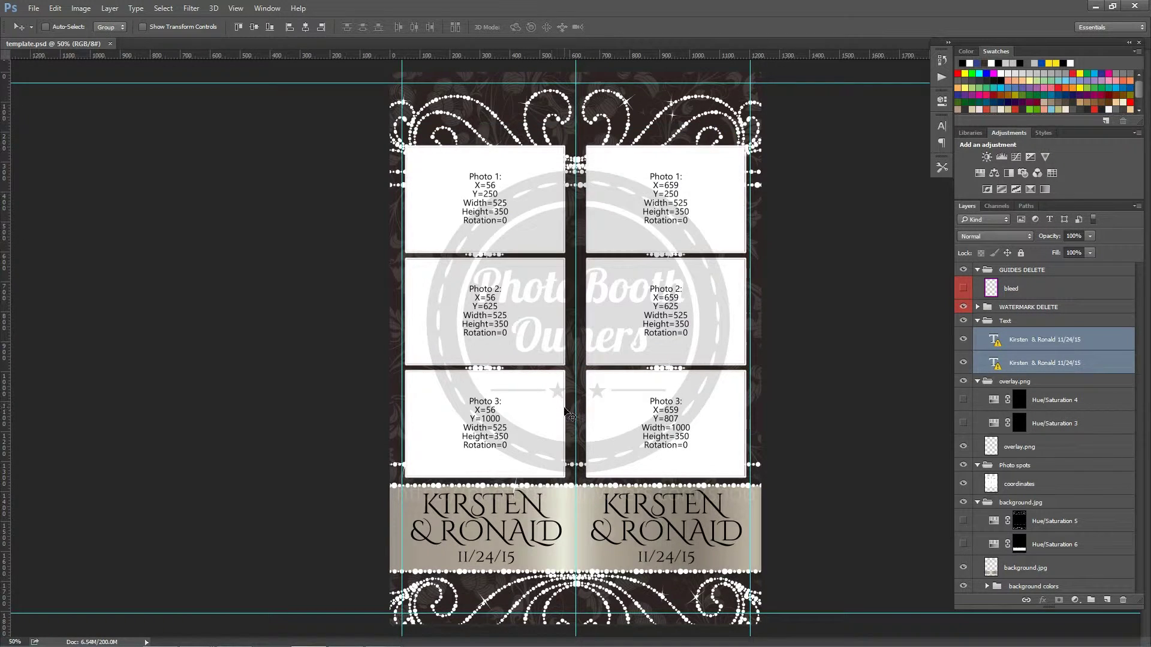
{"action": "left_click", "coordinate": [233, 635]}
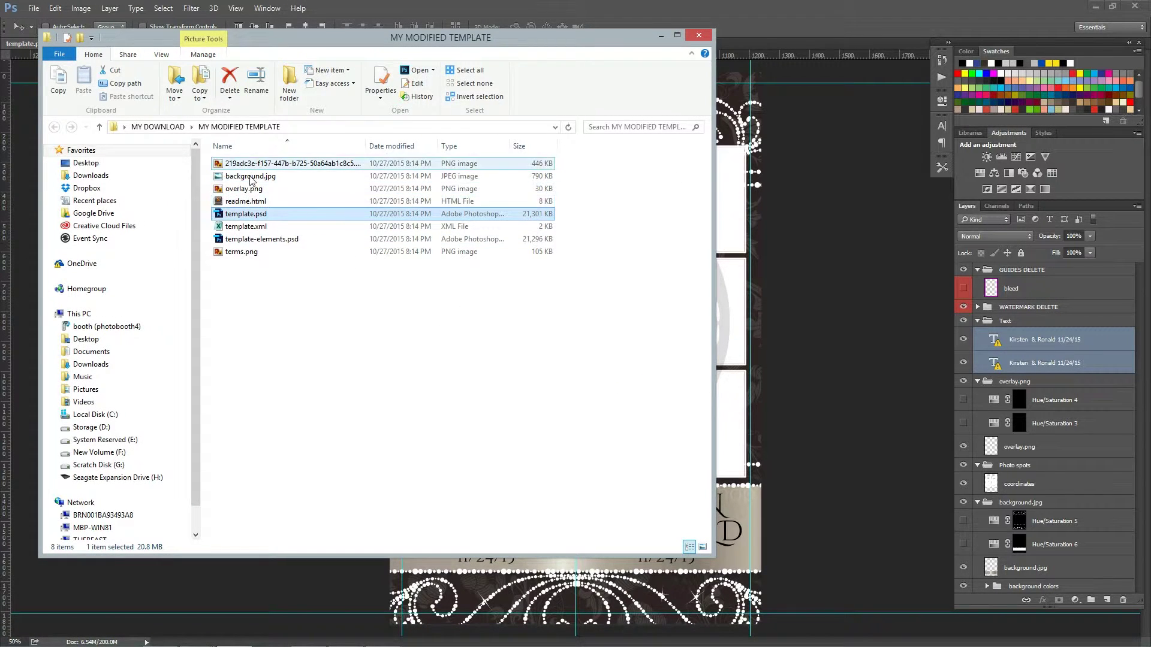
{"action": "right_click", "coordinate": [262, 205]}
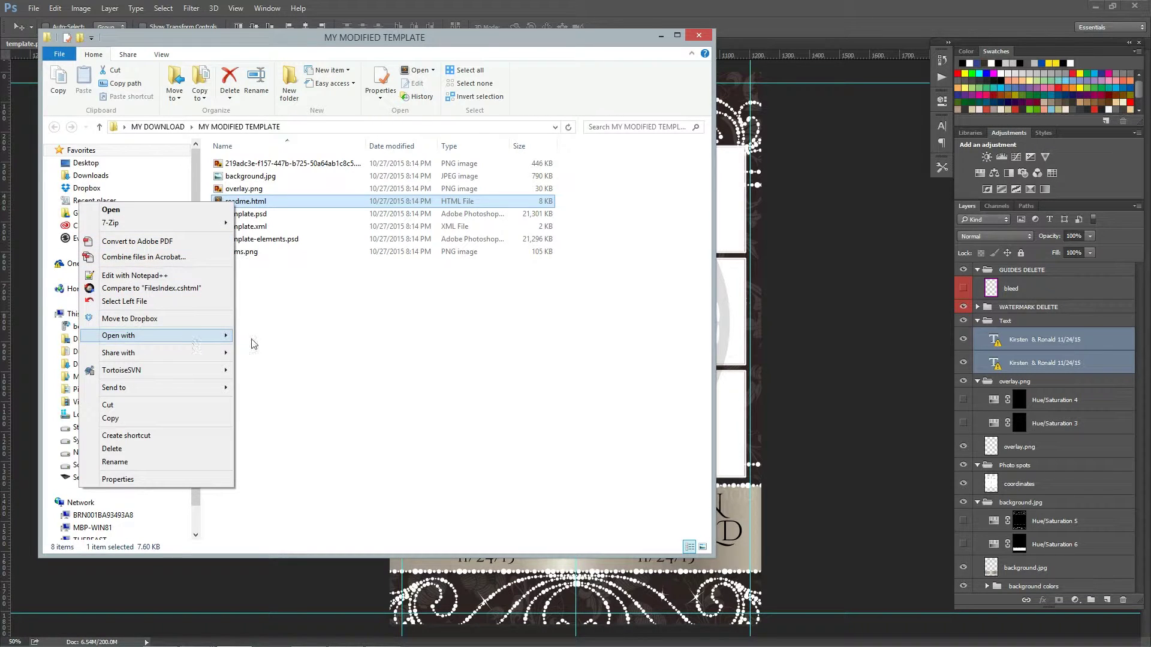
{"action": "mouse_move", "coordinate": [228, 335]}
{"action": "left_click", "coordinate": [282, 348]}
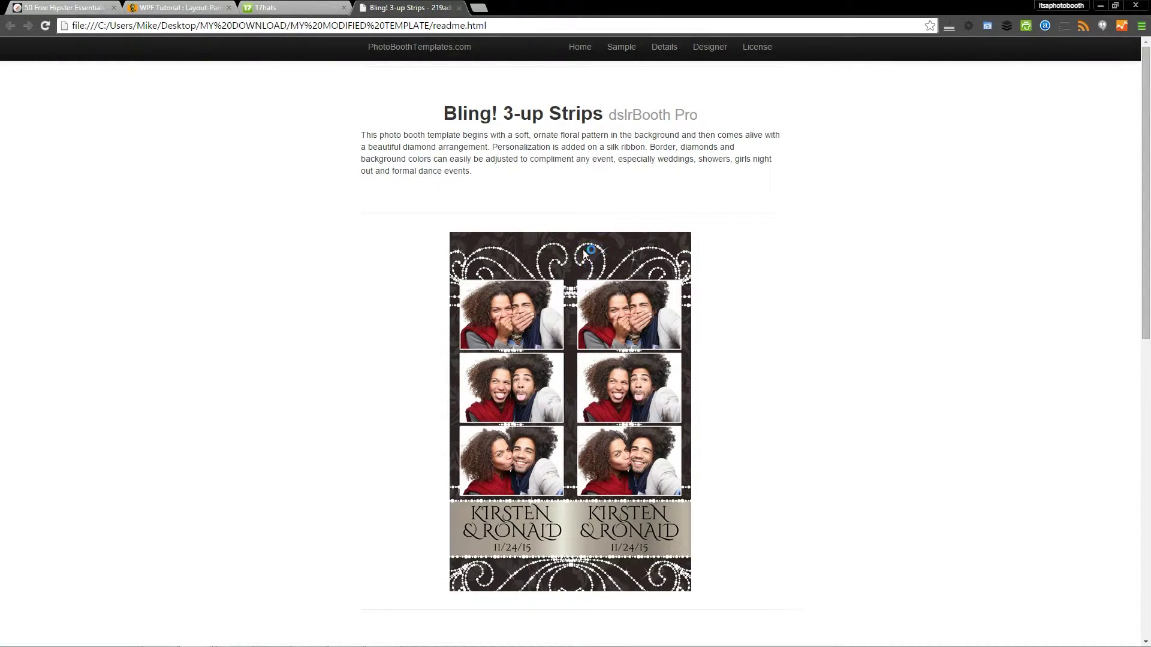
Step: Scroll through the Bling! 3-up Strips readme, then close its tab and minimize Chrome
{"action": "scroll", "coordinate": [740, 264], "scroll_direction": "down", "scroll_amount": 8}
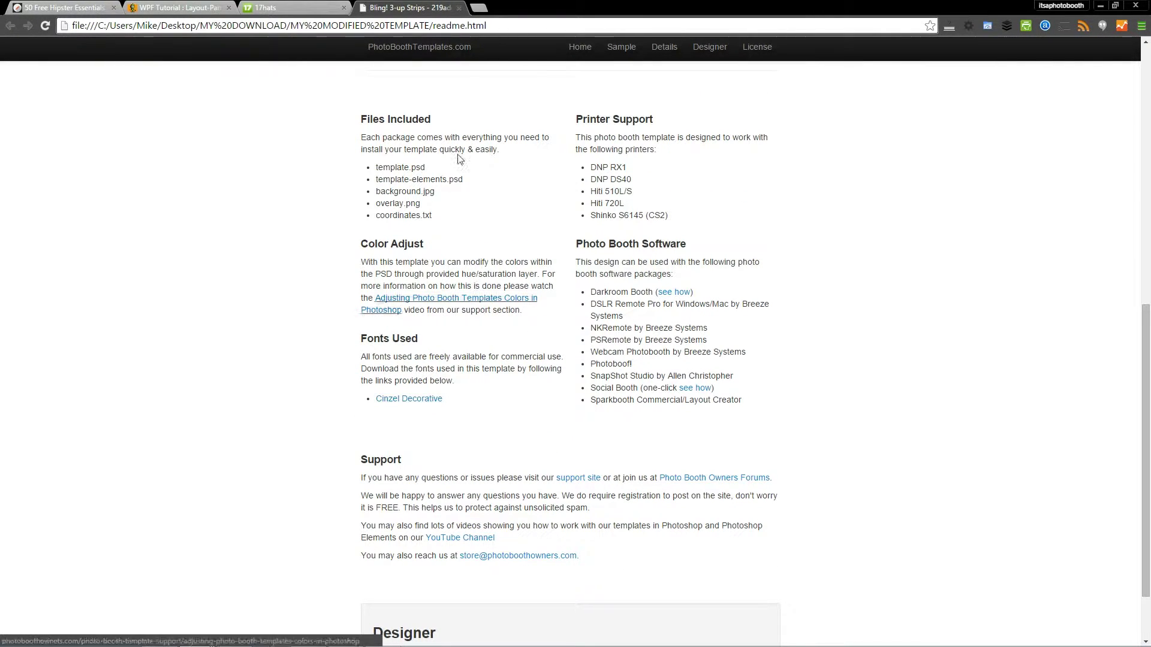
{"action": "left_click", "coordinate": [459, 8]}
{"action": "left_click", "coordinate": [1103, 6]}
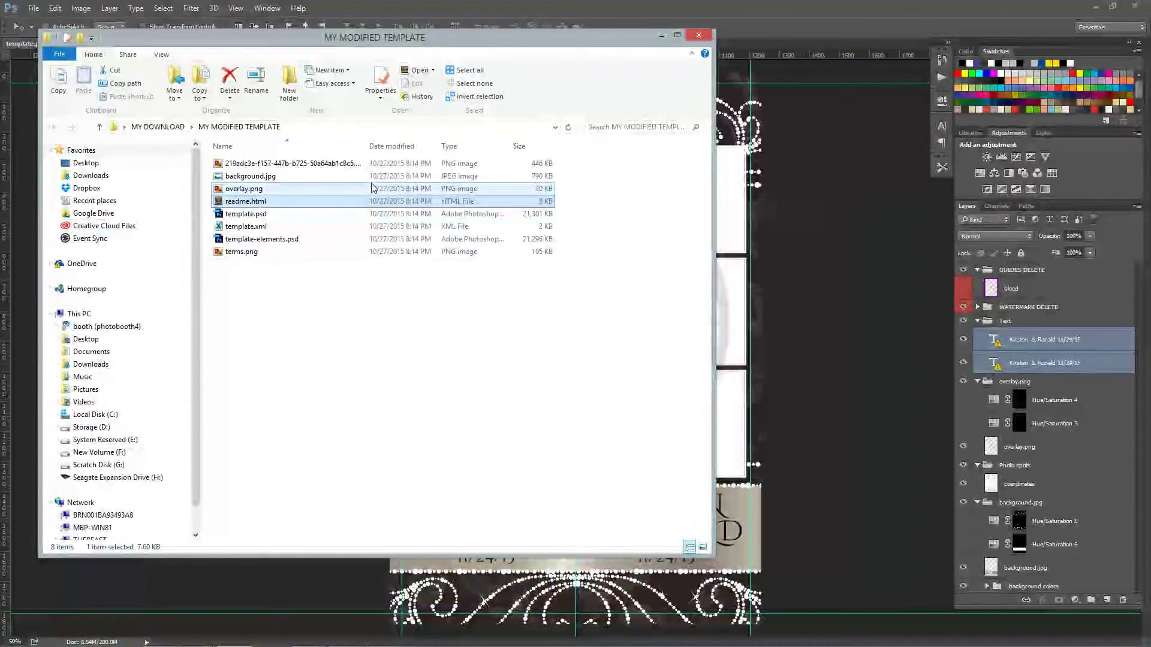
Step: Collapse the Text, GUIDES DELETE, overlay.png, Photo spots and background.jpg layer groups
{"action": "left_click", "coordinate": [607, 1]}
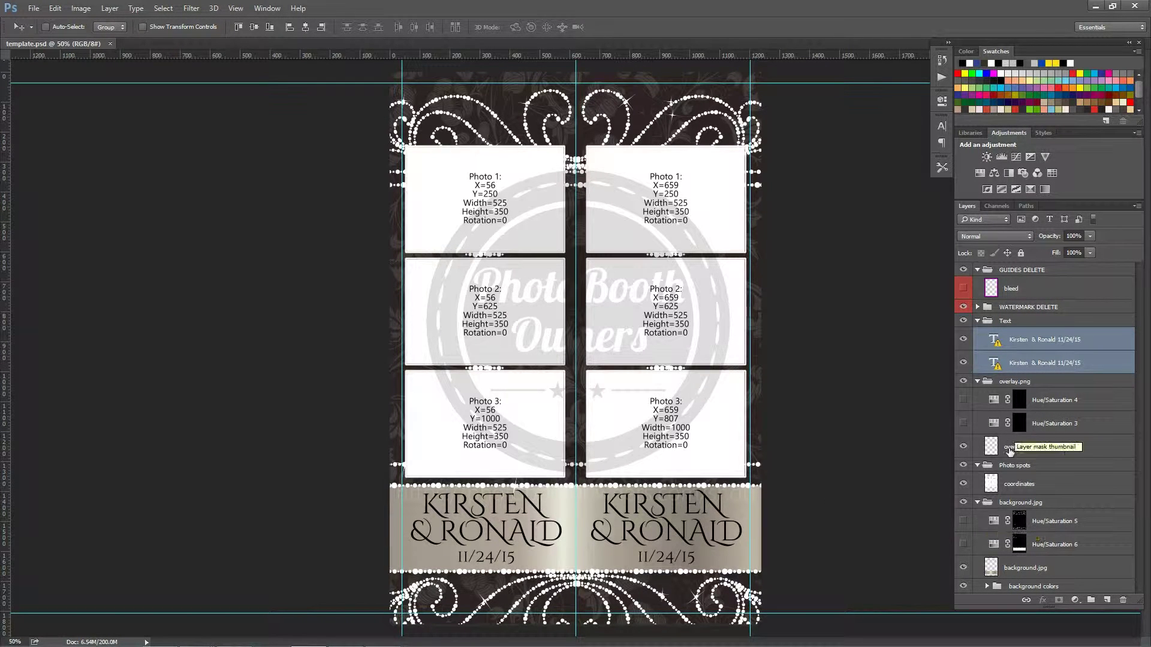
{"action": "left_click", "coordinate": [978, 321]}
{"action": "left_click", "coordinate": [978, 270]}
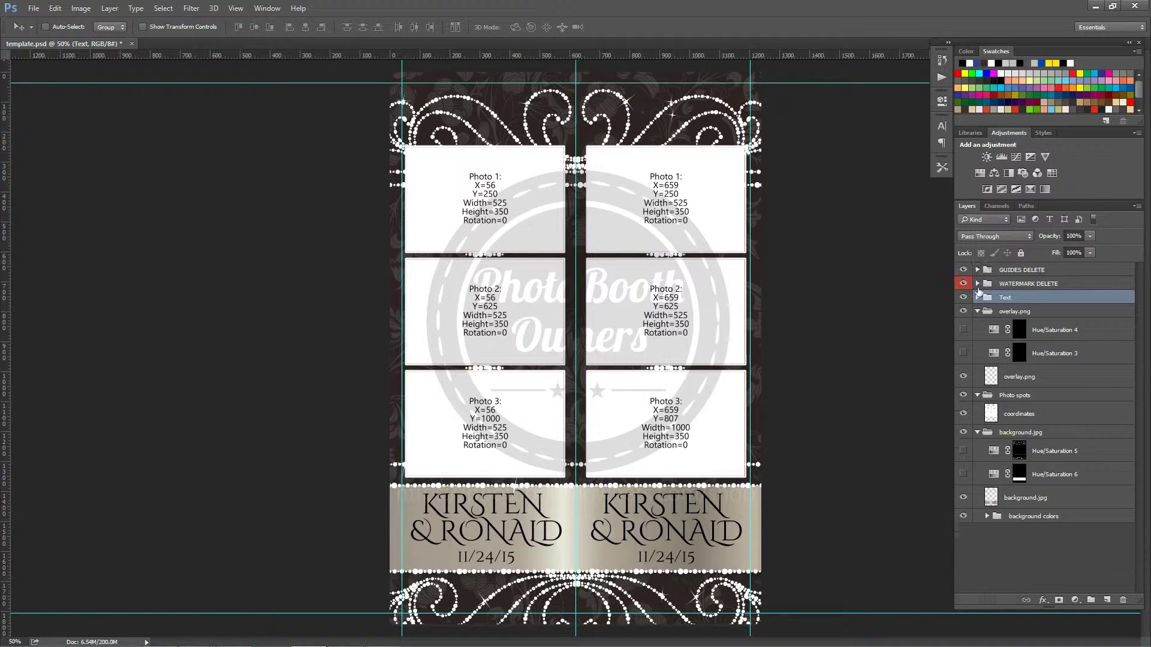
{"action": "left_click", "coordinate": [978, 311]}
{"action": "left_click", "coordinate": [978, 325]}
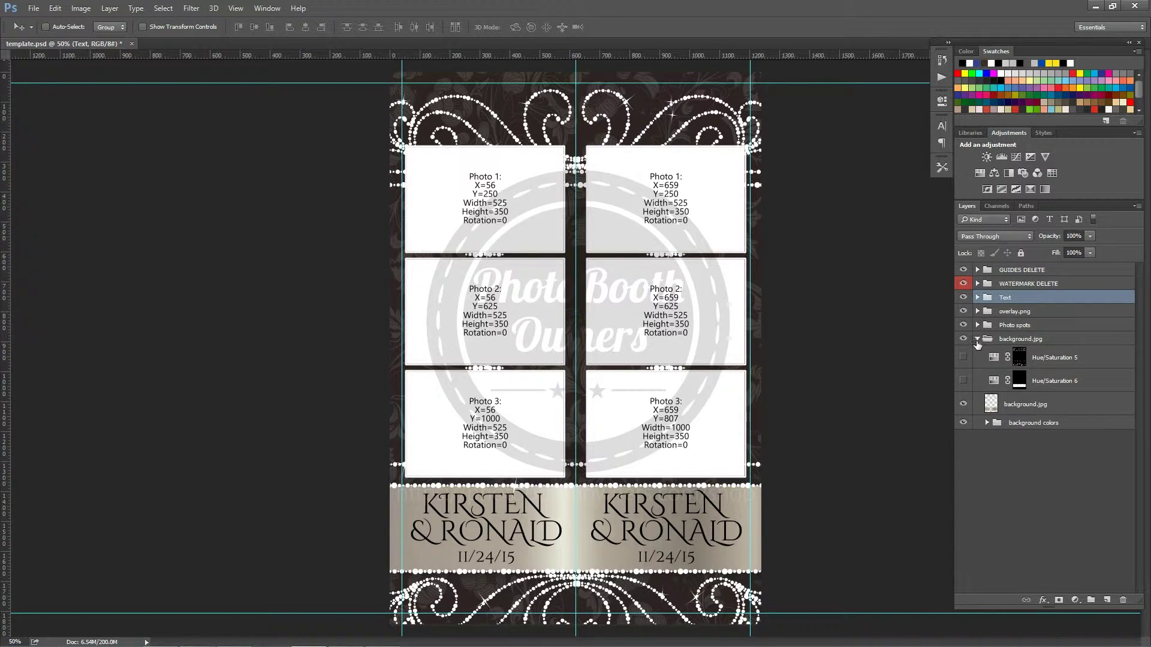
{"action": "left_click", "coordinate": [977, 338]}
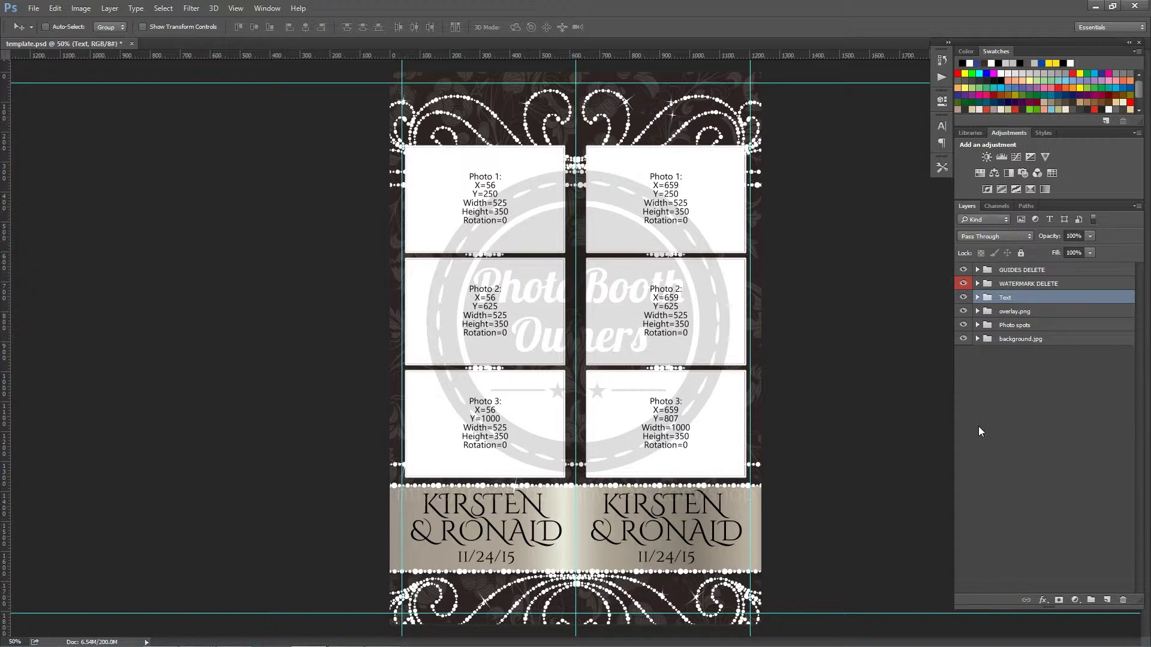
Step: Inspect the overlay.png and Photo spots groups' layers, then collapse them and select Photo spots
{"action": "left_click", "coordinate": [977, 311]}
{"action": "left_click", "coordinate": [978, 311]}
{"action": "left_click", "coordinate": [978, 325]}
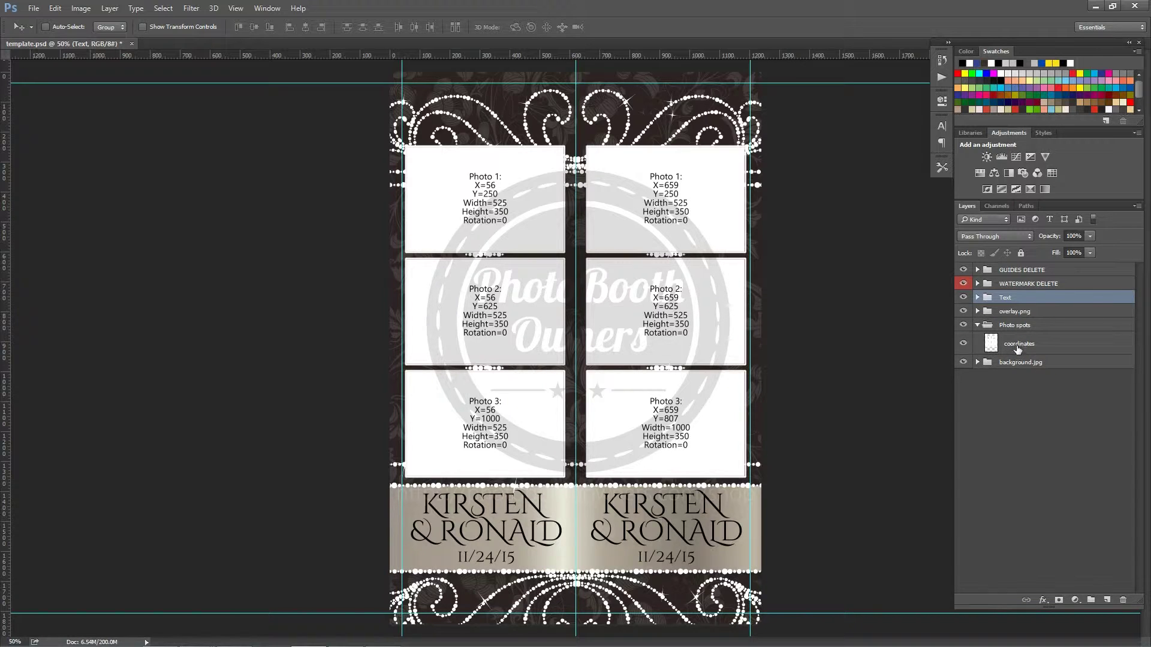
{"action": "left_click", "coordinate": [1018, 348]}
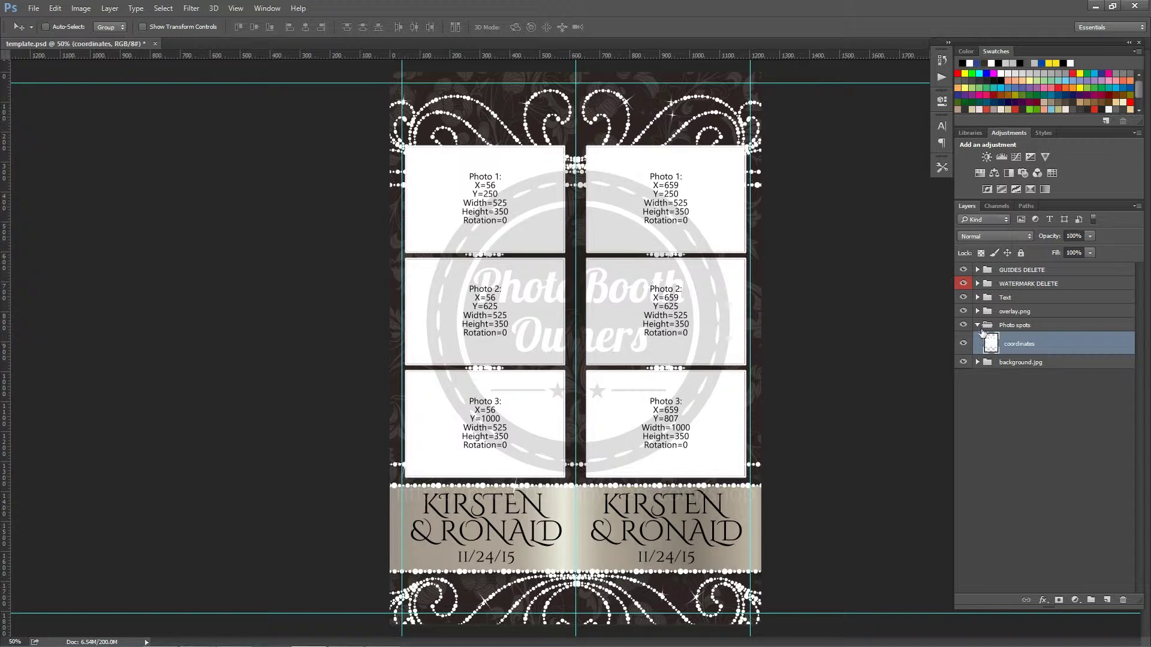
{"action": "left_click", "coordinate": [978, 325]}
{"action": "left_click", "coordinate": [999, 330]}
Step: Hide all groups except background.jpg and turn off the truffle colour layer to reveal teal
{"action": "left_click_drag", "start_coordinate": [963, 325], "coordinate": [963, 270]}
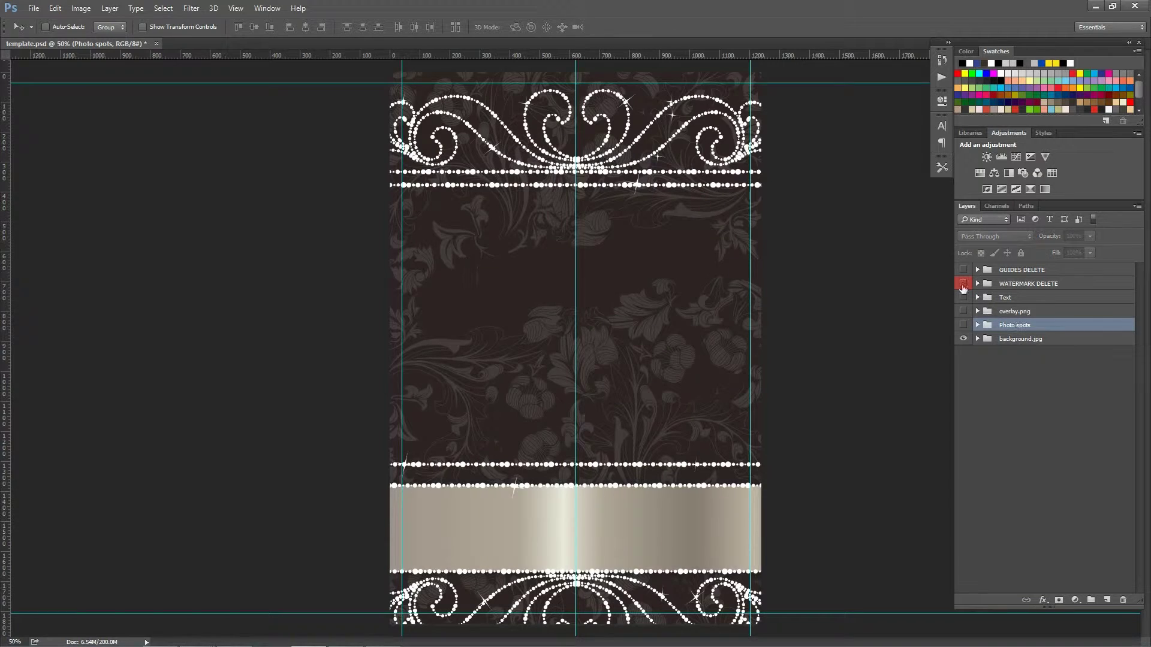
{"action": "left_click", "coordinate": [989, 337]}
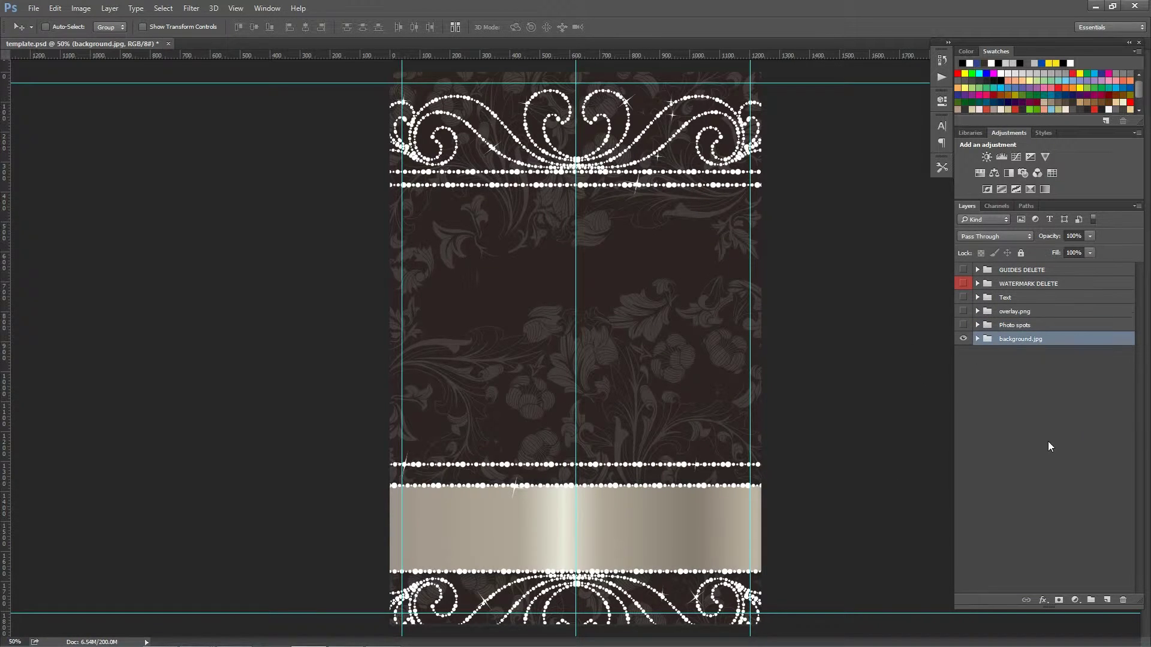
{"action": "left_click", "coordinate": [977, 339]}
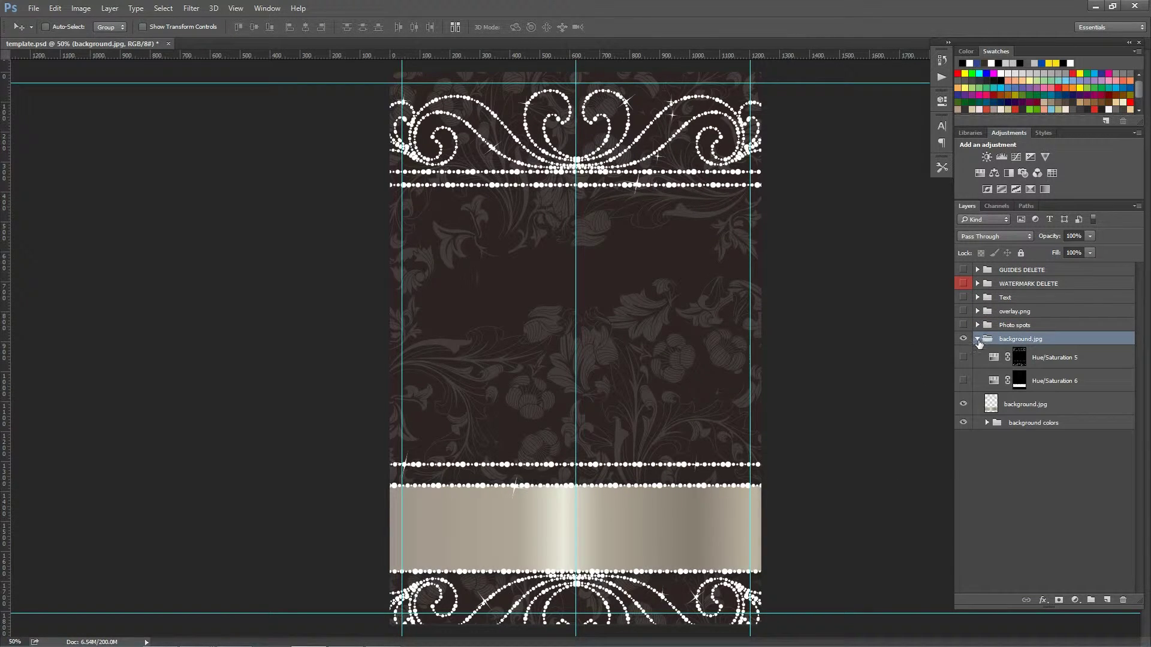
{"action": "left_click", "coordinate": [987, 424]}
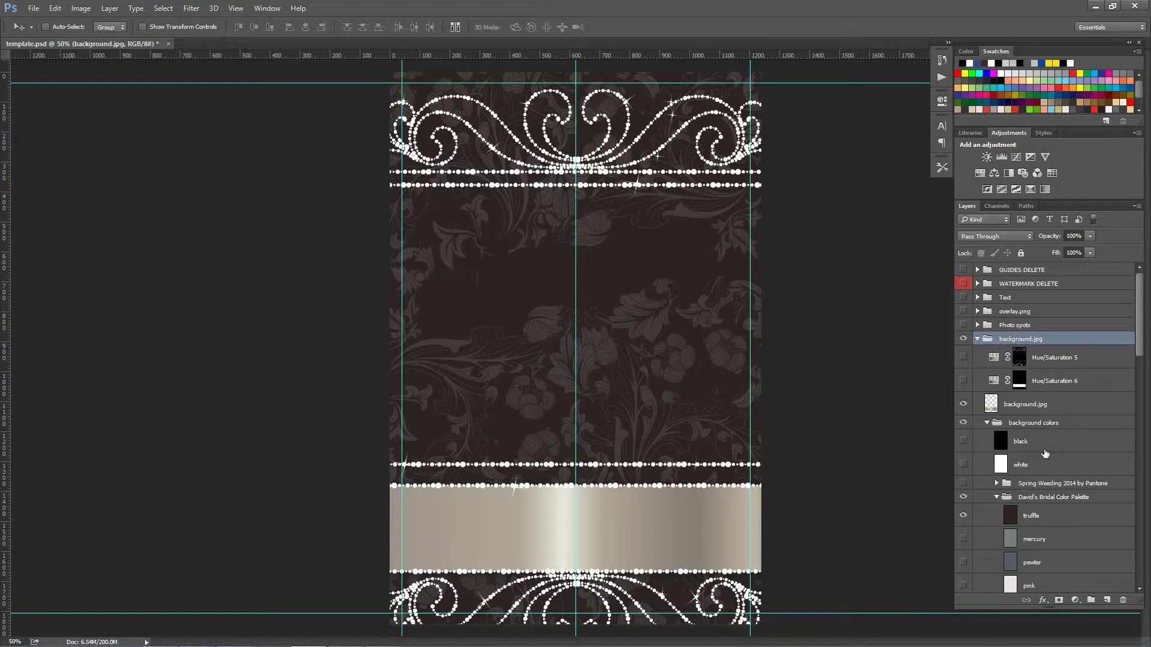
{"action": "scroll", "coordinate": [1053, 516], "scroll_direction": "down", "scroll_amount": 3}
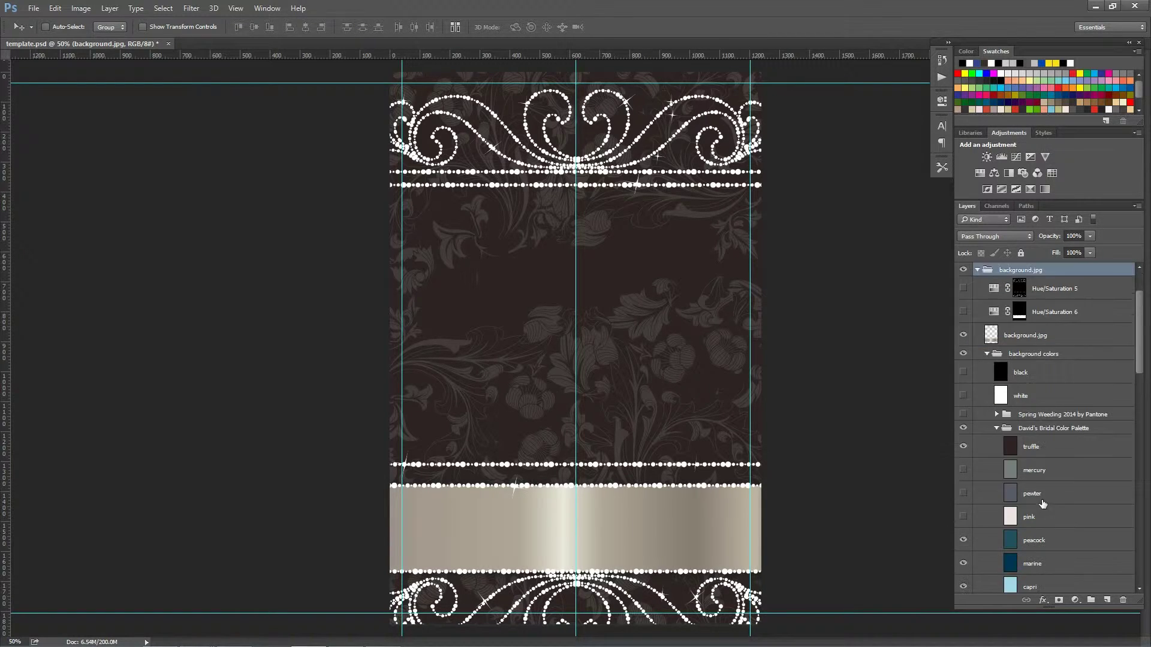
{"action": "left_click", "coordinate": [963, 446]}
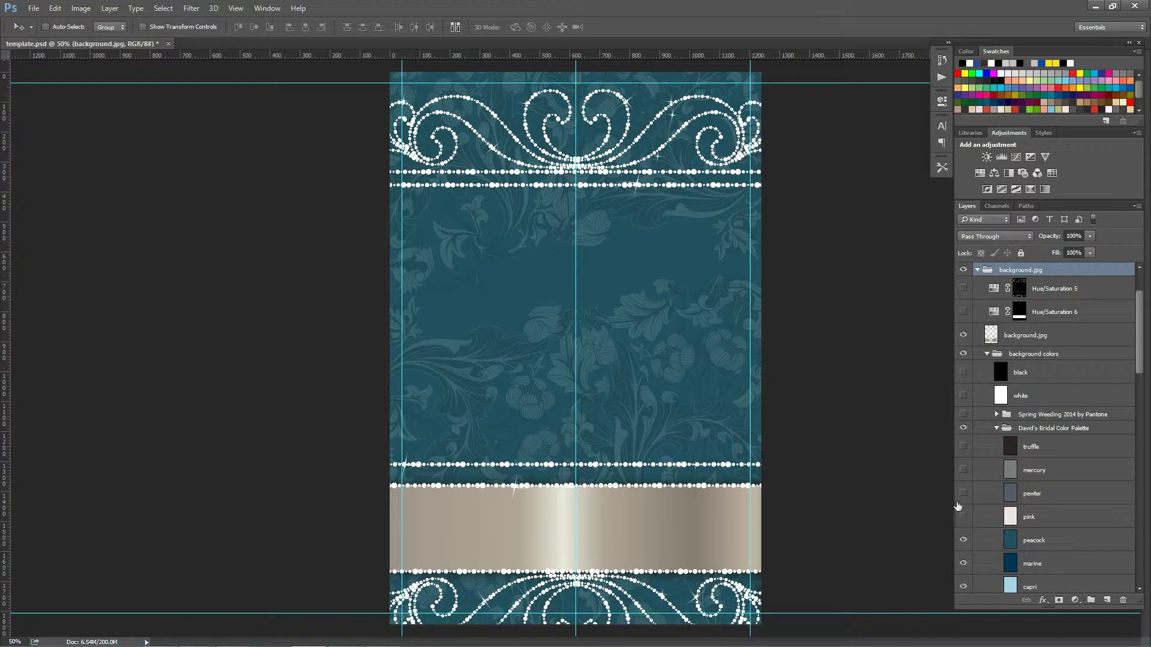
Step: Enable the Hue/Saturation 6 adjustment and set its hue to 186 to tint the ribbon teal
{"action": "scroll", "coordinate": [1004, 451], "scroll_direction": "up", "scroll_amount": 1}
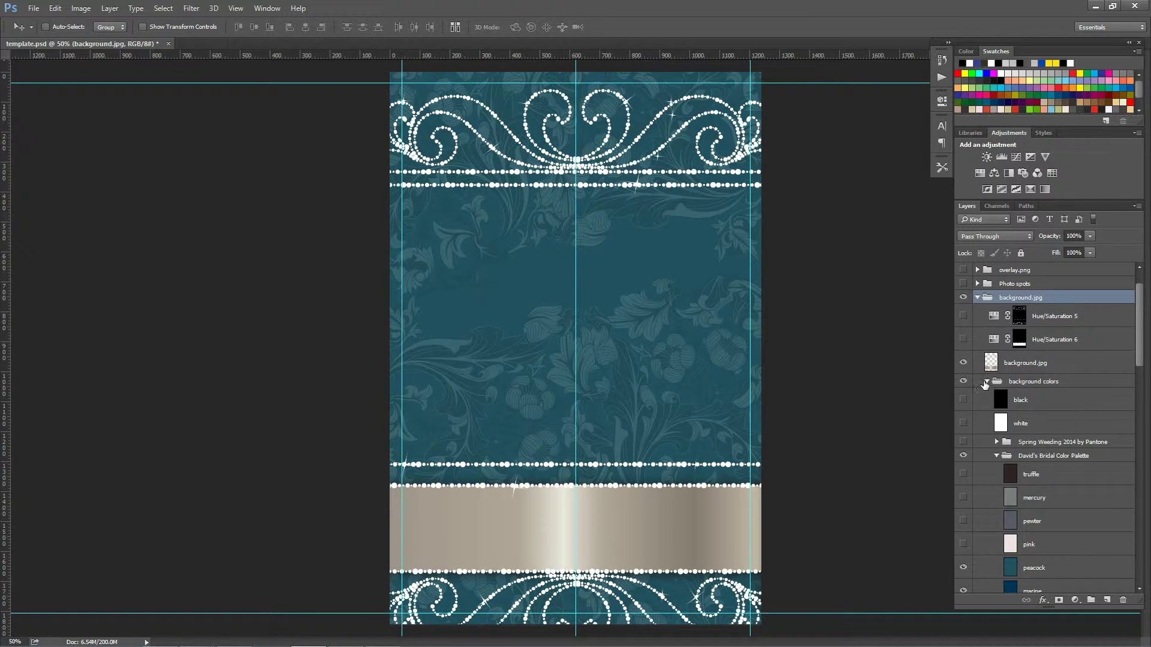
{"action": "left_click", "coordinate": [989, 386]}
{"action": "left_click", "coordinate": [988, 382]}
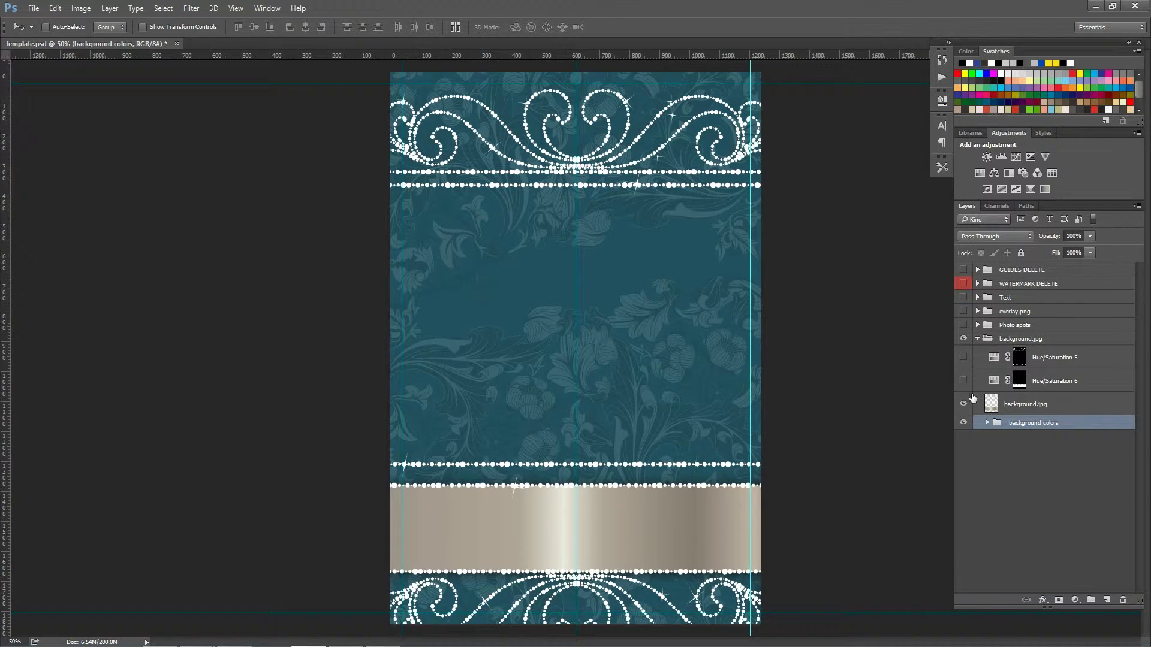
{"action": "left_click", "coordinate": [963, 380]}
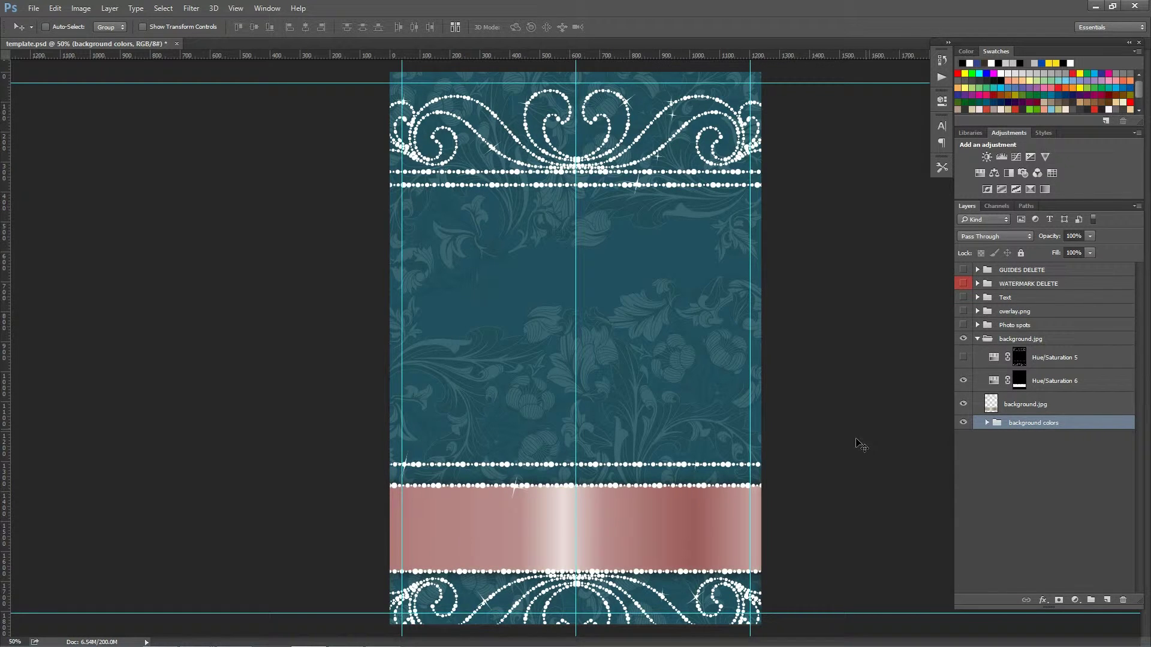
{"action": "left_click", "coordinate": [995, 385]}
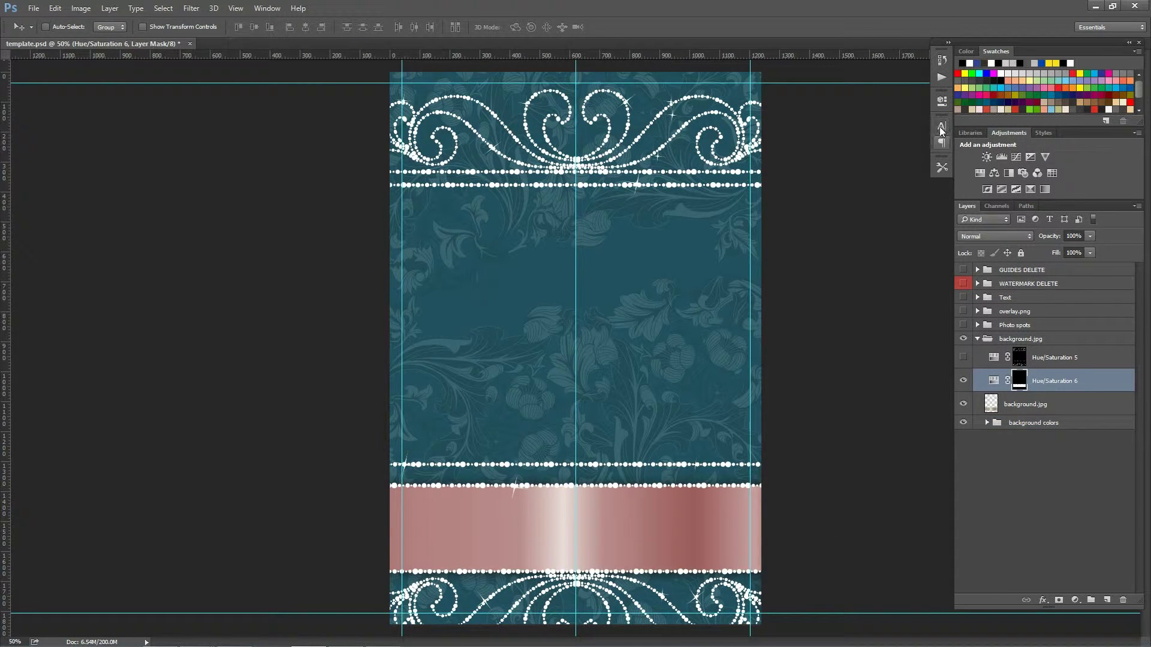
{"action": "left_click", "coordinate": [939, 104]}
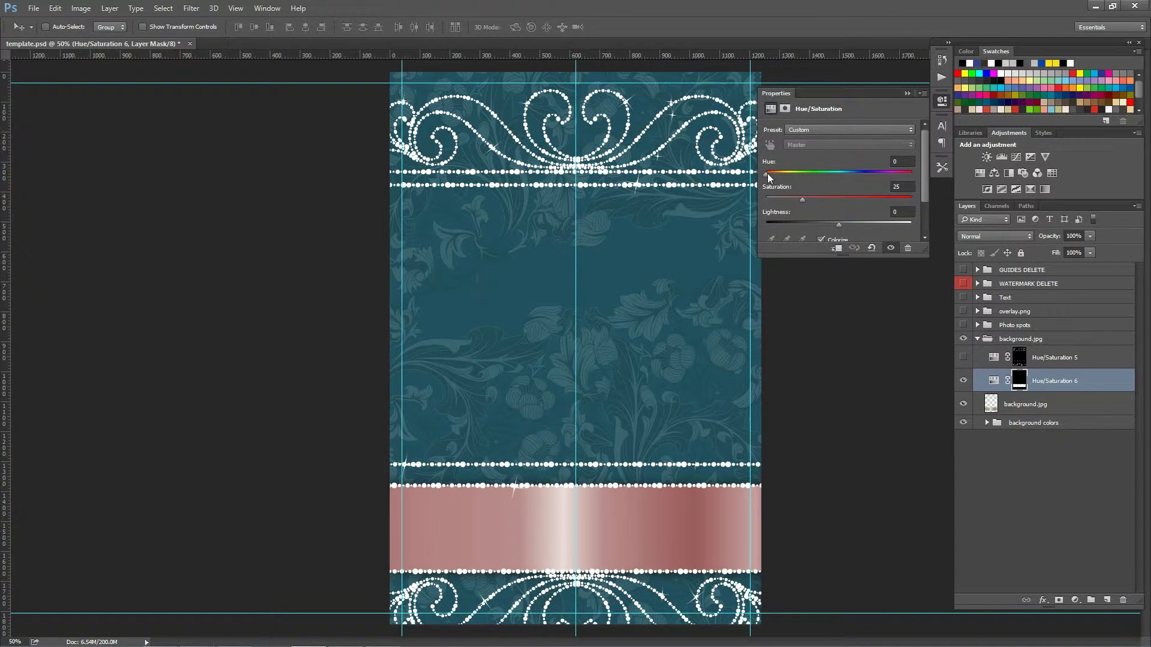
{"action": "left_click_drag", "start_coordinate": [767, 174], "coordinate": [796, 175]}
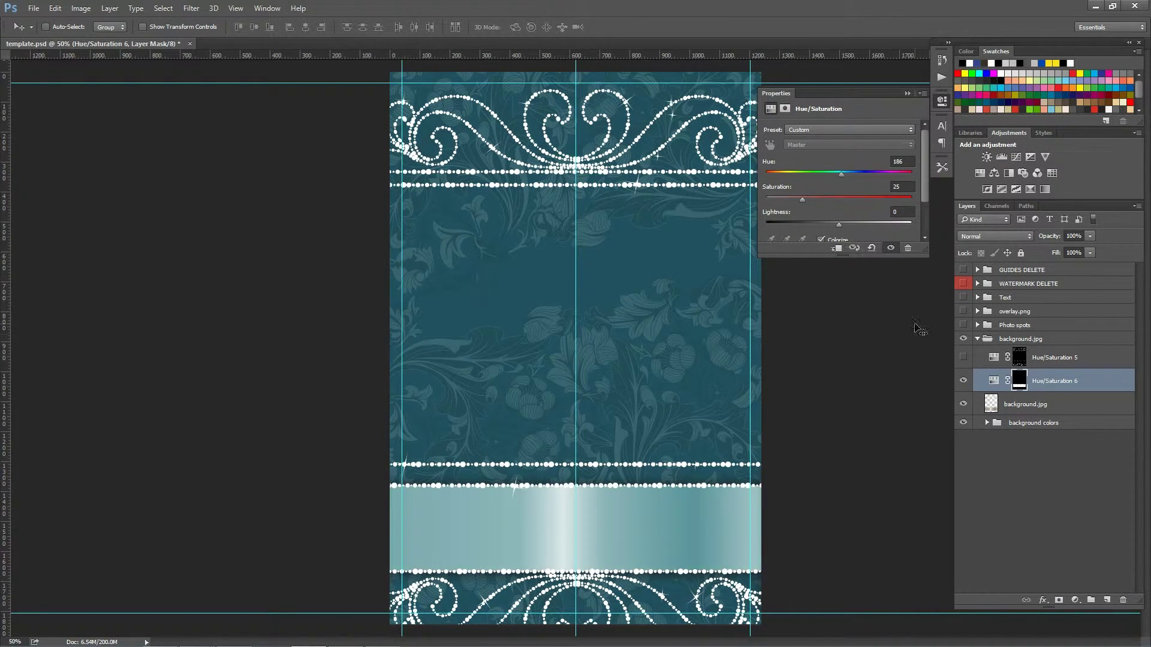
{"action": "left_click", "coordinate": [1050, 454]}
Step: Save the design as a JPEG replacing background.jpg, then re-save the layered template.psd
{"action": "left_click", "coordinate": [35, 10]}
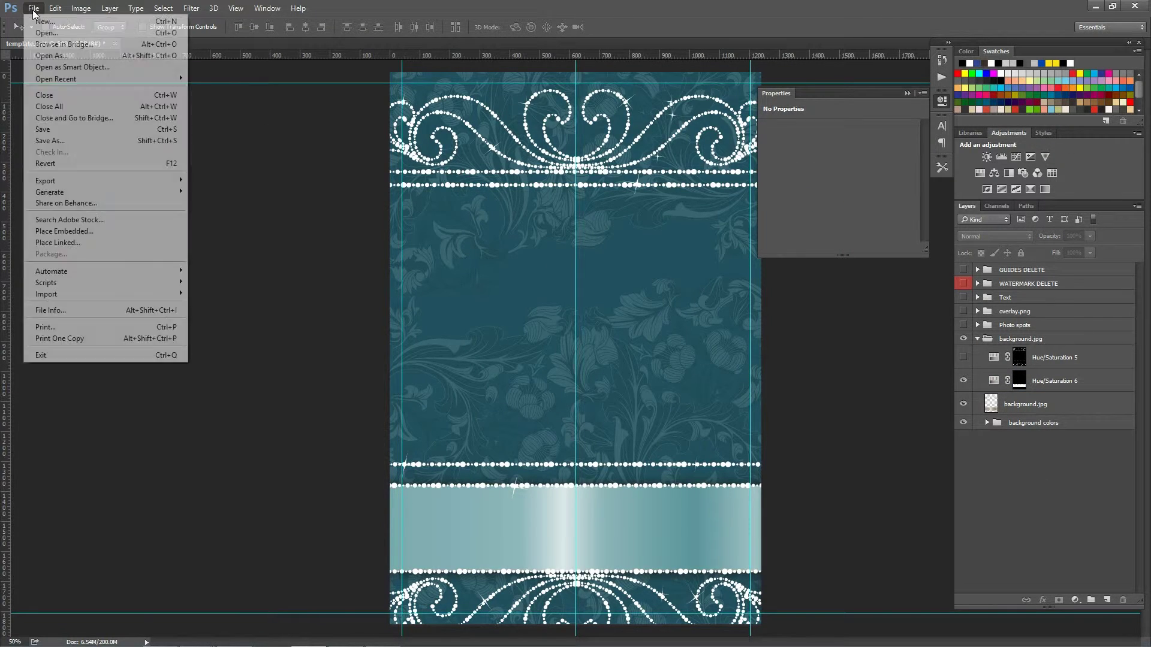
{"action": "left_click", "coordinate": [74, 142]}
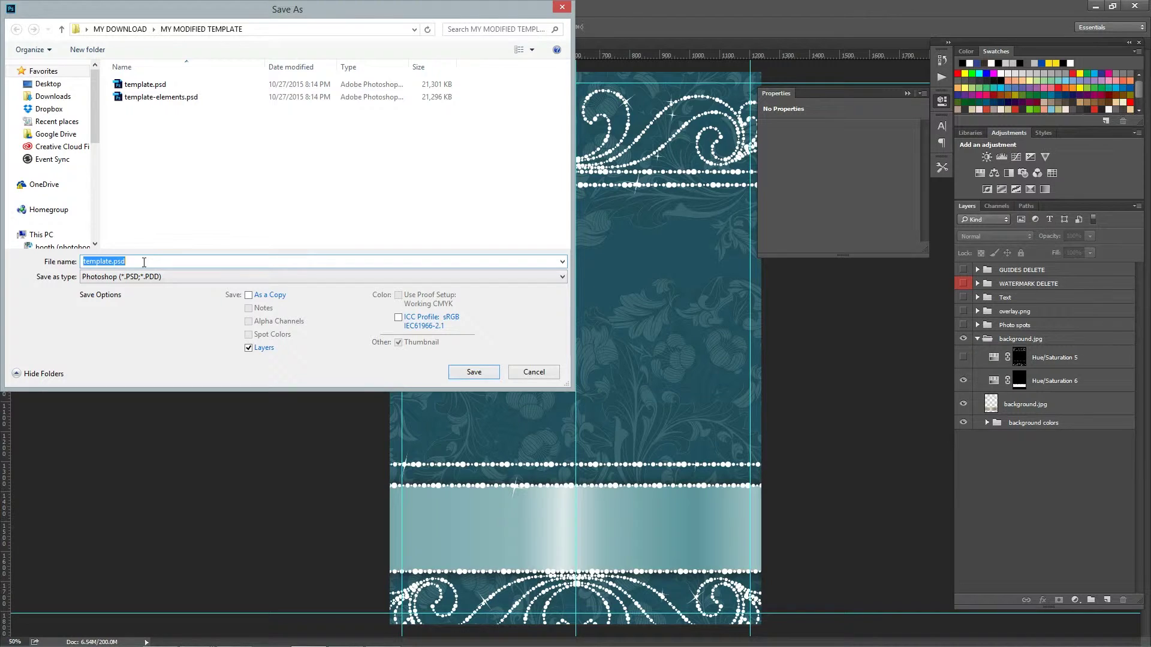
{"action": "key", "text": "Tab"}
{"action": "key", "text": "j"}
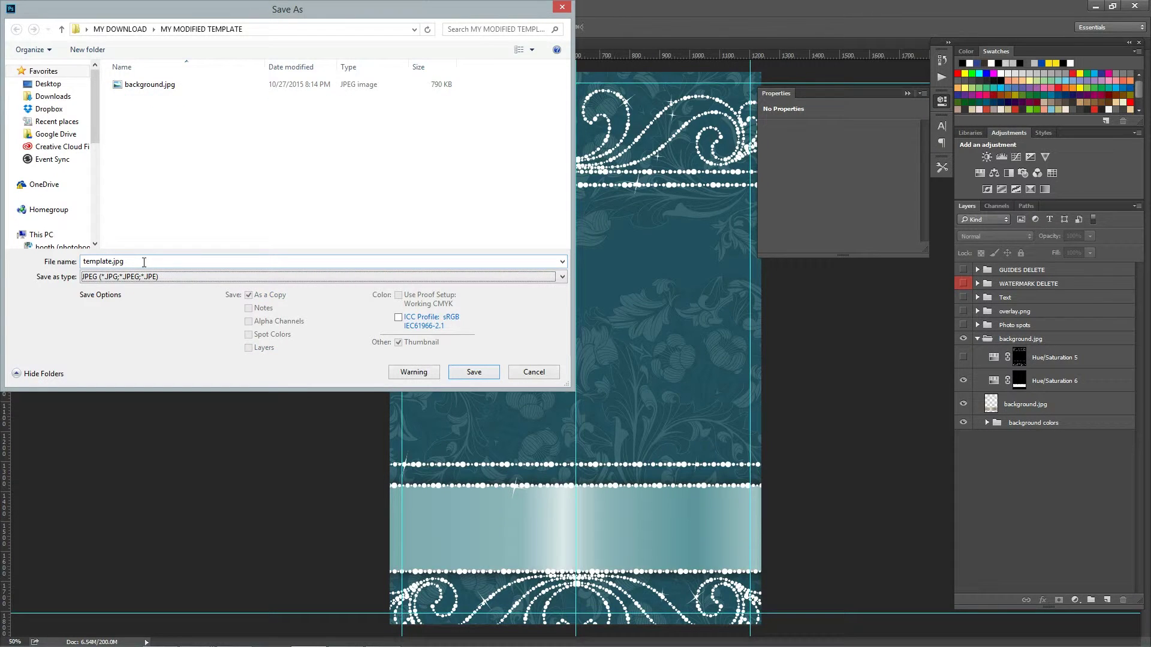
{"action": "double_click", "coordinate": [150, 84]}
{"action": "key", "text": "Return"}
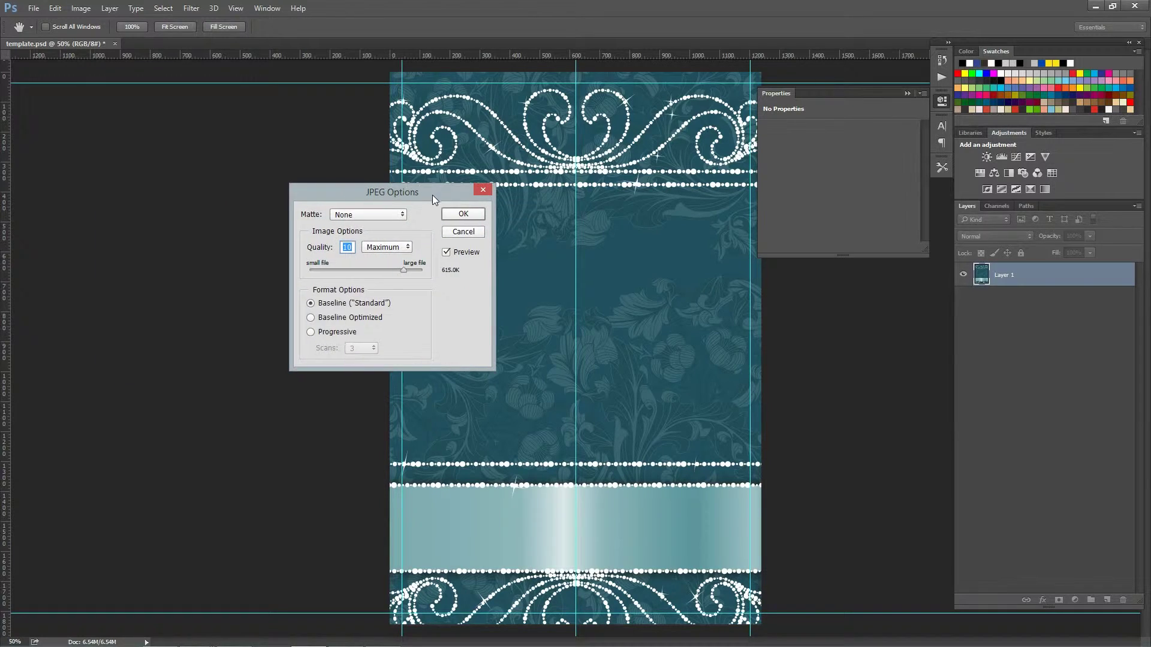
{"action": "left_click", "coordinate": [461, 214]}
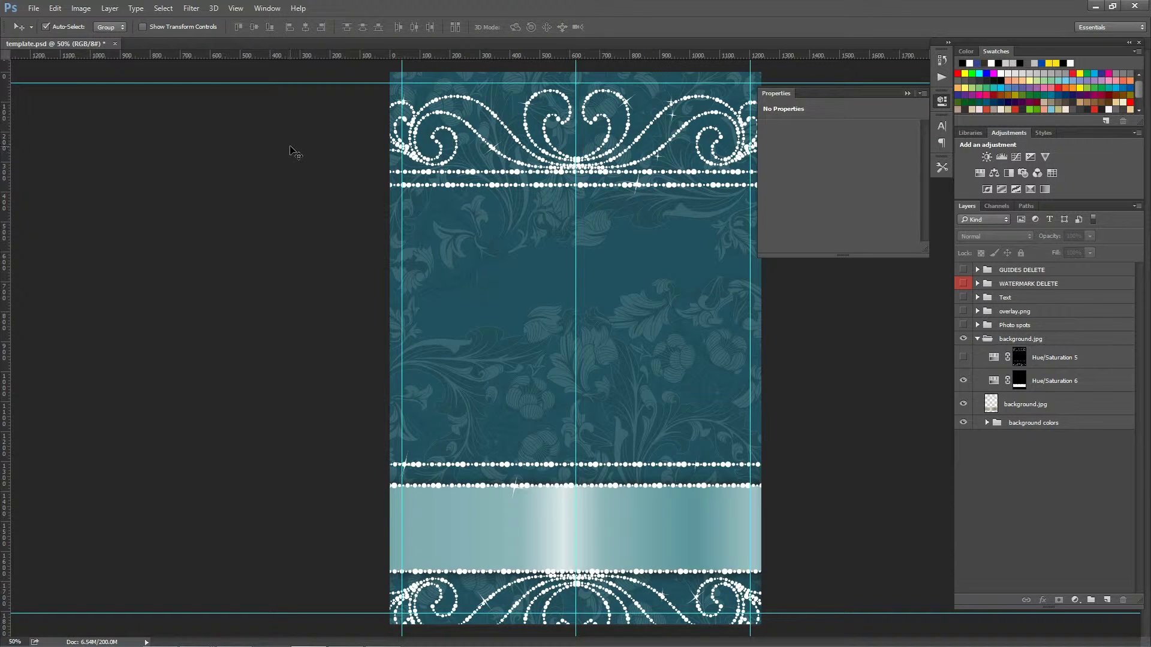
{"action": "key", "text": "ctrl+s"}
Step: Close Photoshop and show the template folder as large icons to check the new background.jpg
{"action": "left_click", "coordinate": [1135, 6]}
{"action": "left_click", "coordinate": [269, 347]}
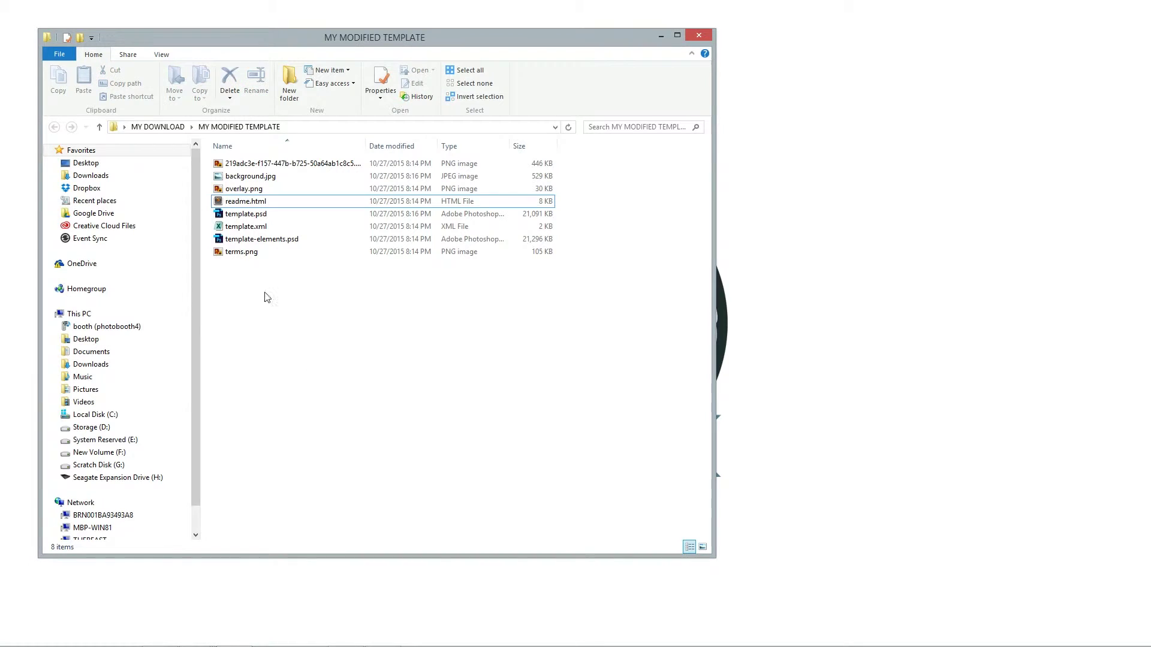
{"action": "right_click", "coordinate": [278, 319]}
{"action": "mouse_move", "coordinate": [247, 344]}
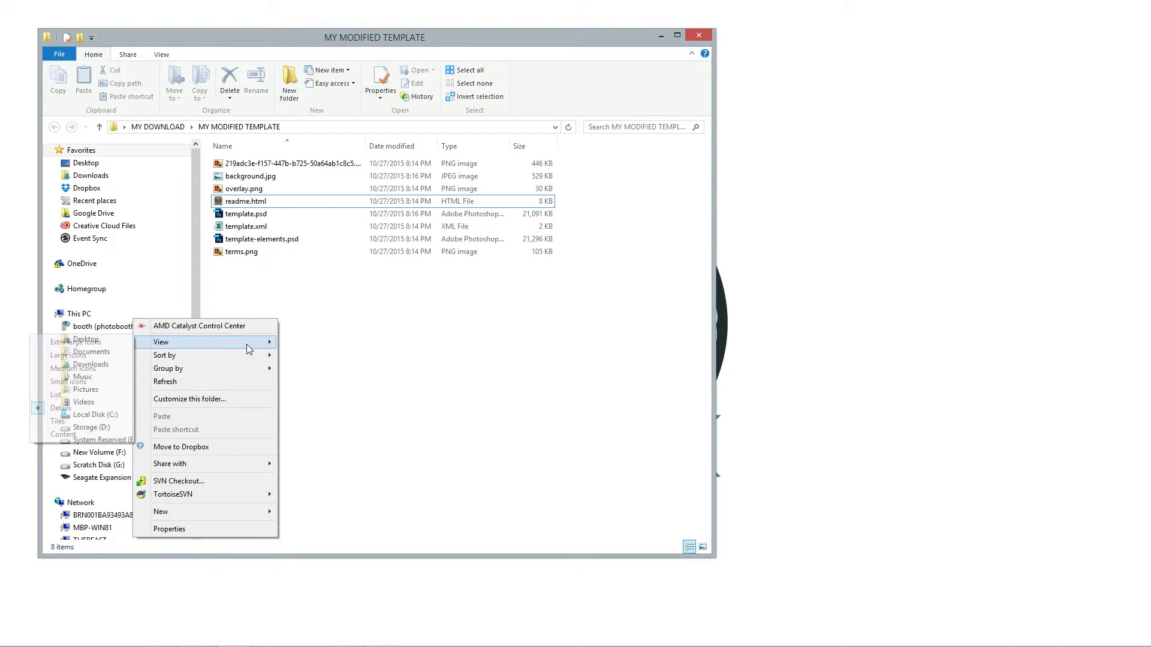
{"action": "left_click", "coordinate": [92, 355]}
{"action": "left_click", "coordinate": [317, 171]}
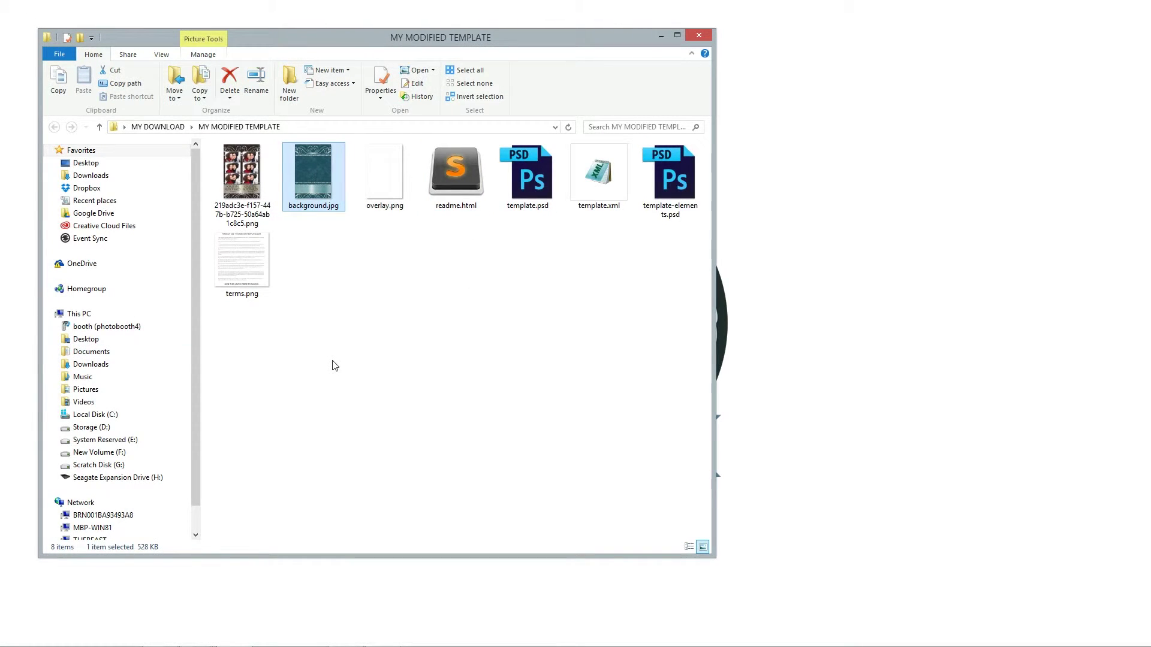
{"action": "left_click", "coordinate": [402, 329]}
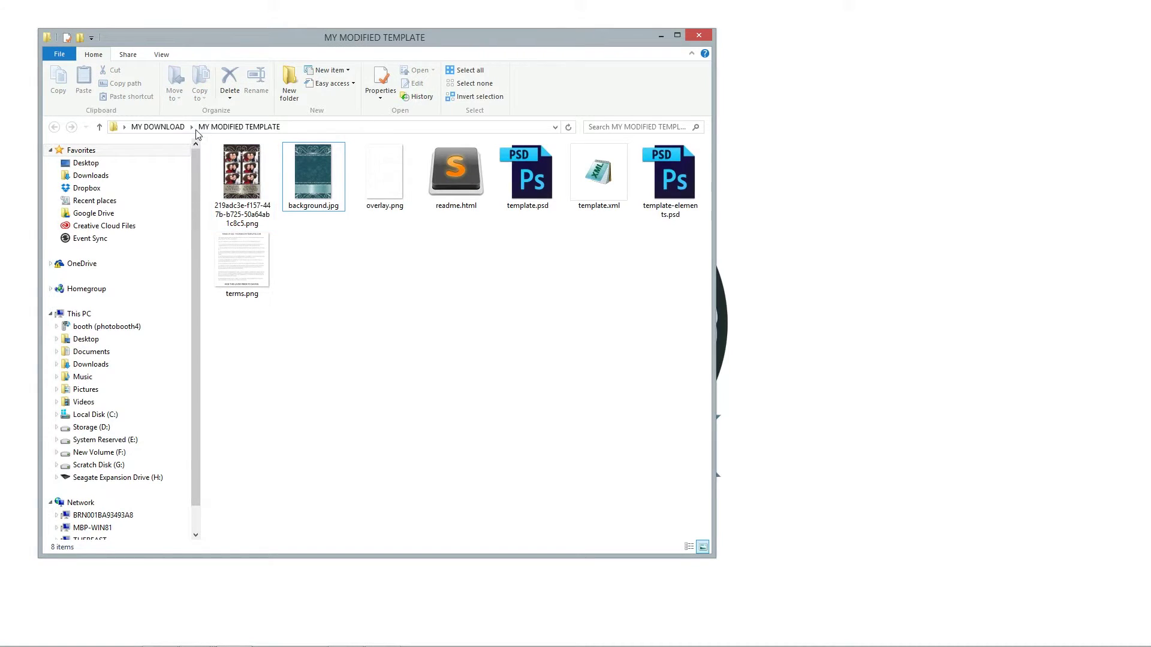
Step: Compress all eight template files into a zip archive
{"action": "left_click_drag", "start_coordinate": [250, 366], "coordinate": [702, 143]}
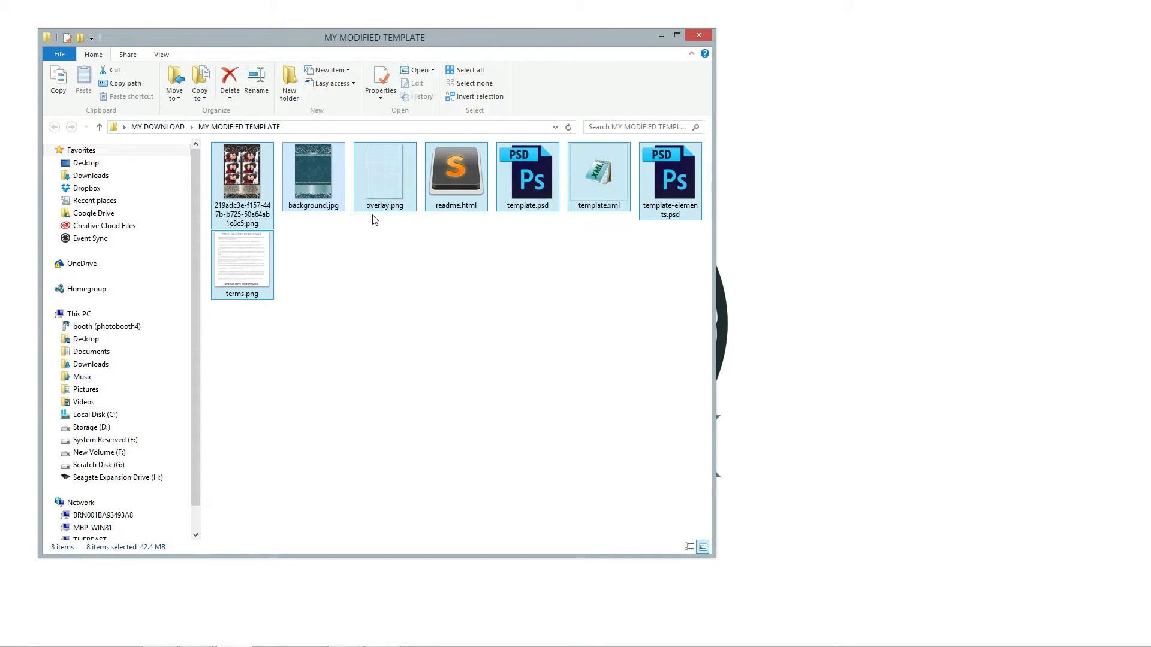
{"action": "right_click", "coordinate": [378, 187]}
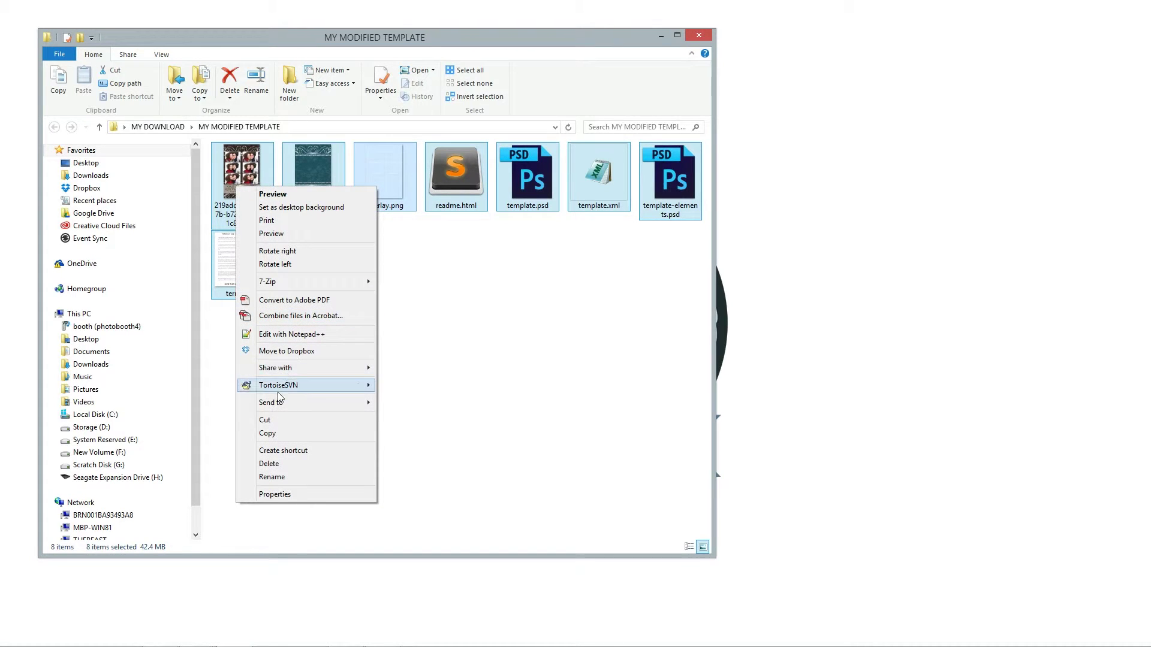
{"action": "mouse_move", "coordinate": [280, 403]}
{"action": "left_click", "coordinate": [195, 403]}
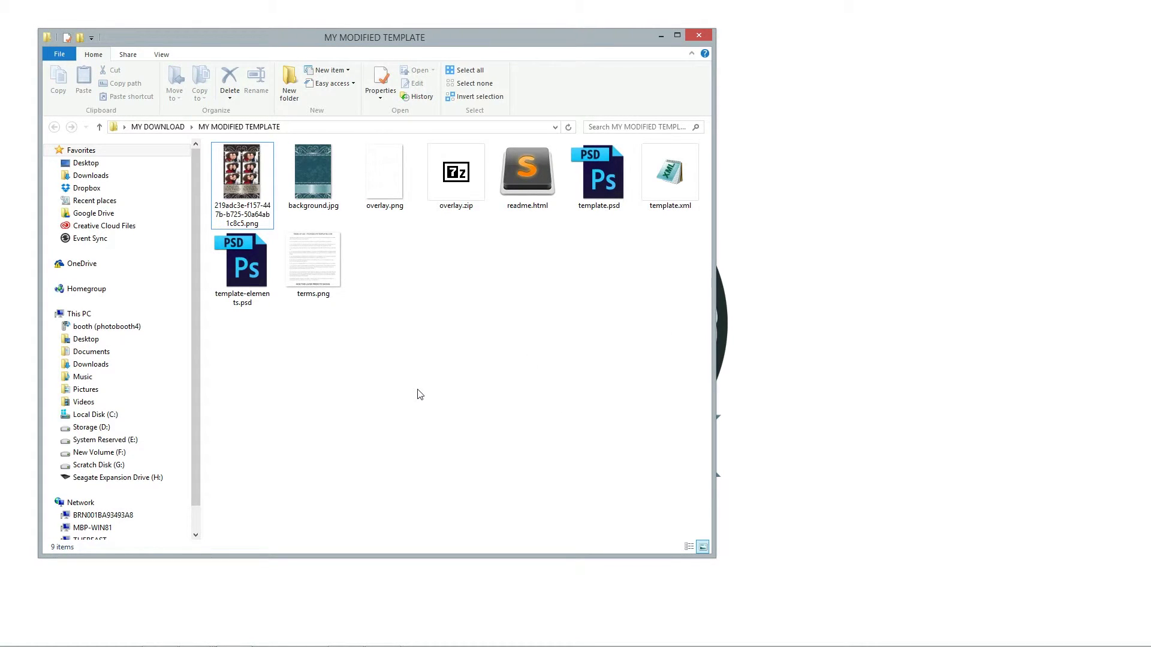
Step: Rename overlay.zip to MY MODIFIED TEMPLATE.zip
{"action": "left_click", "coordinate": [465, 185]}
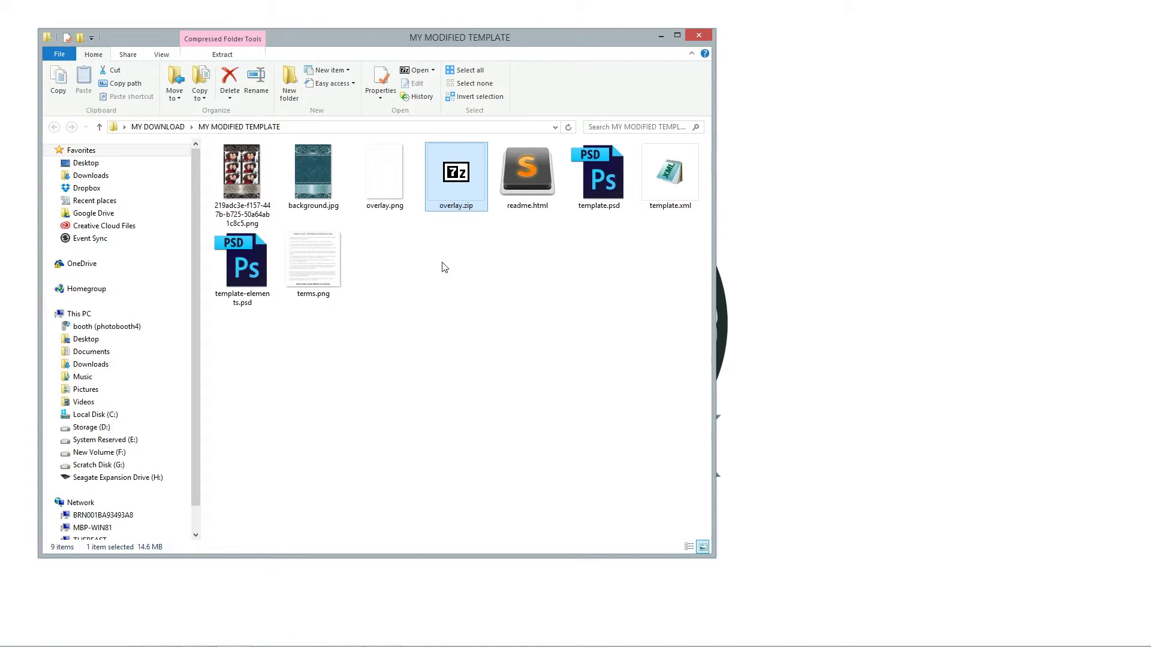
{"action": "key", "text": "F2"}
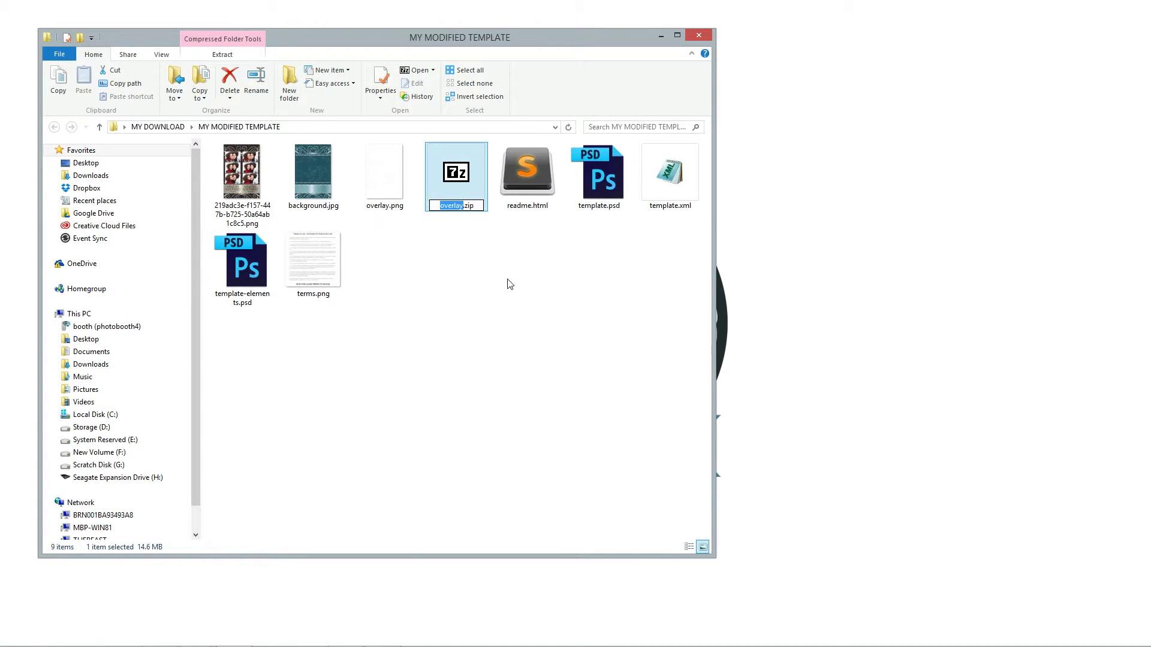
{"action": "type", "text": "MY MODIFIED"}
{"action": "type", "text": " TEMPLATE"}
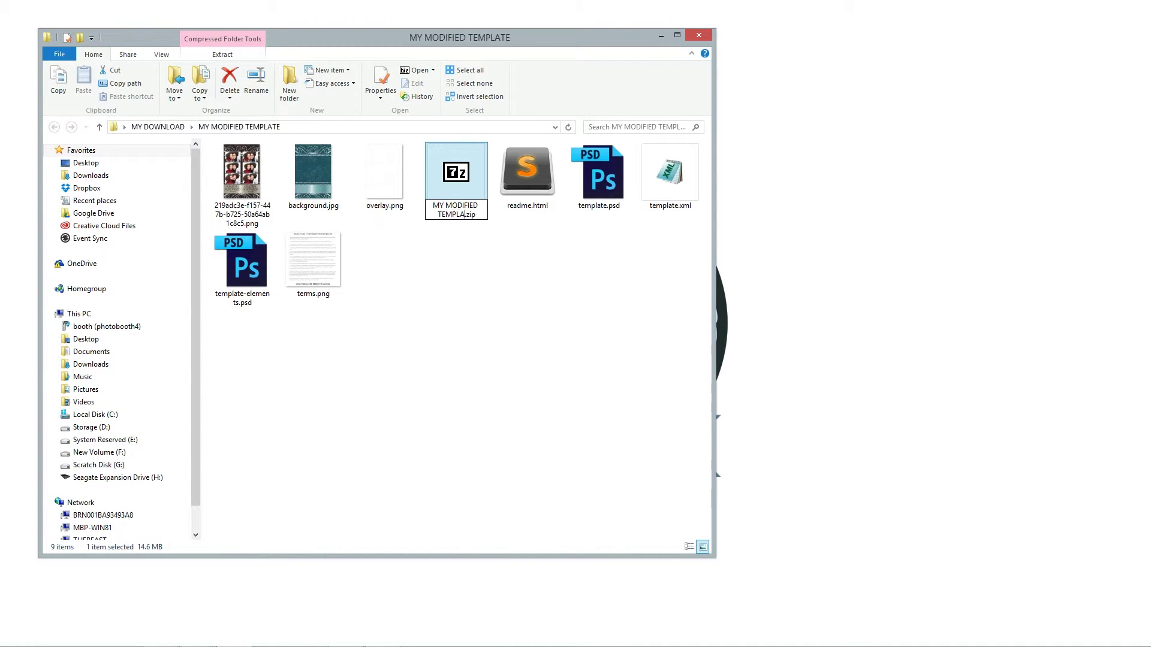
{"action": "left_click", "coordinate": [476, 327]}
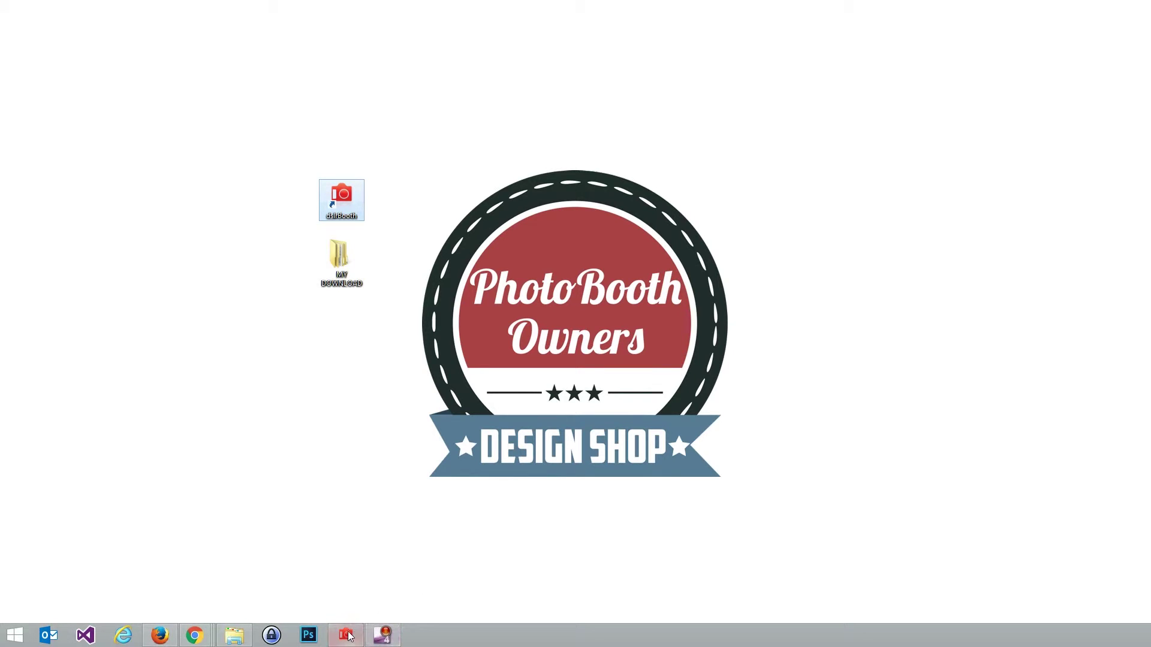
Step: Launch dslrBooth, open the Template Editor from Branding, and start importing a template zip
{"action": "left_click", "coordinate": [347, 635]}
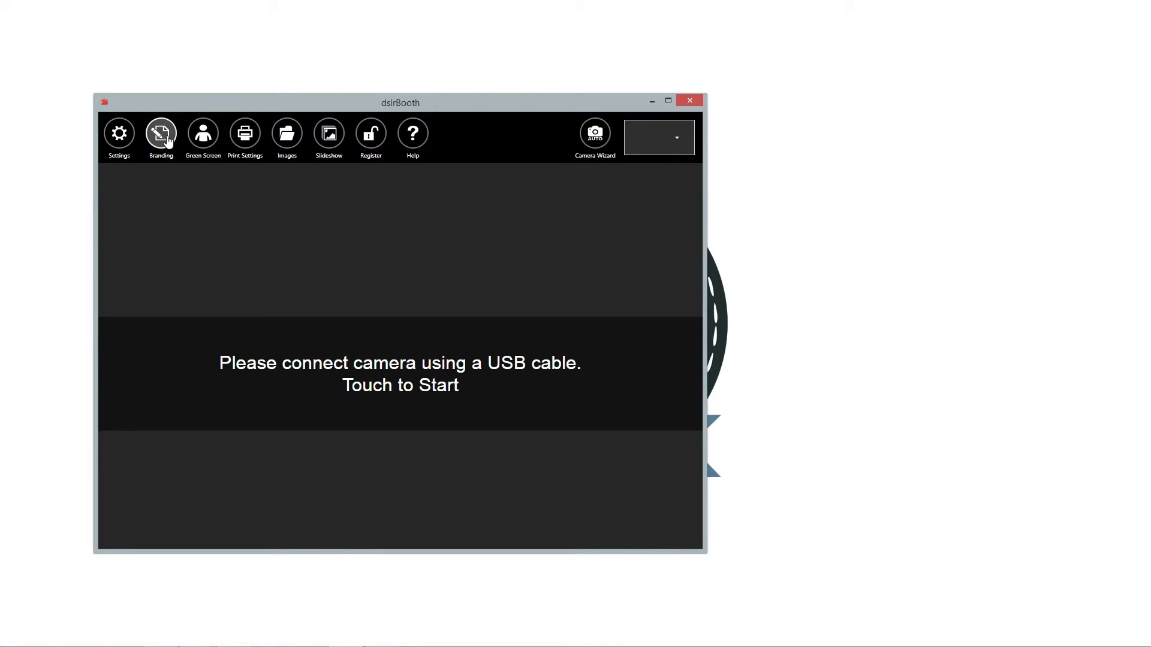
{"action": "left_click", "coordinate": [168, 141]}
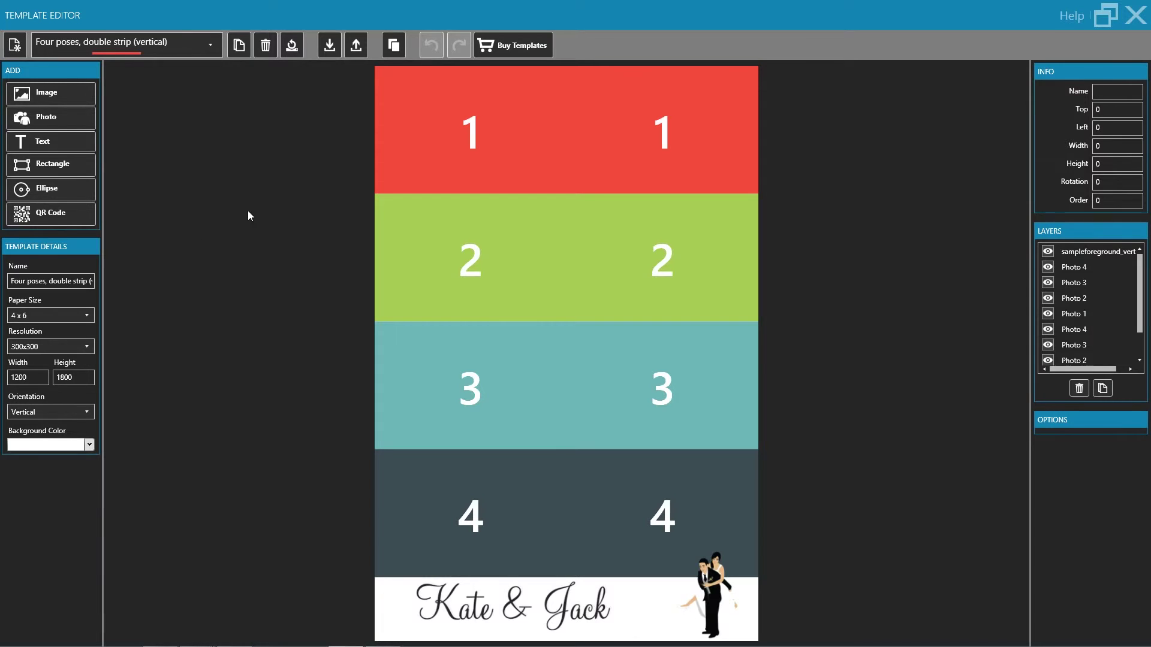
{"action": "left_click", "coordinate": [330, 47]}
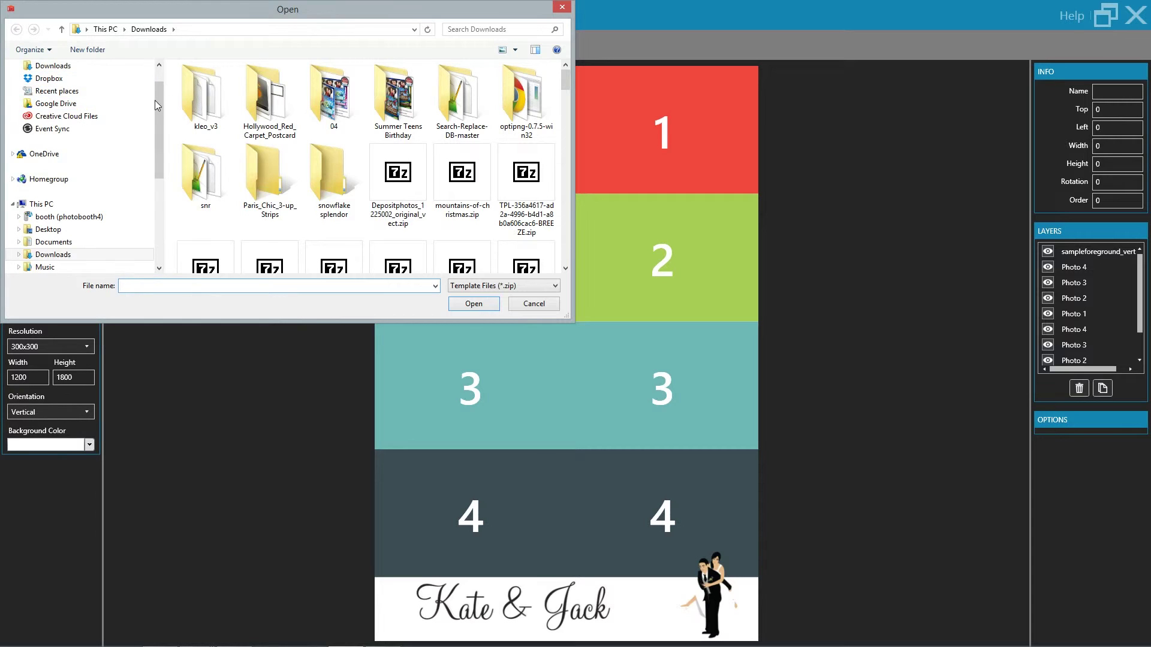
Step: Import MY MODIFIED TEMPLATE.zip from Desktop > MY DOWNLOAD > MY MODIFIED TEMPLATE into dslrBooth
{"action": "scroll", "coordinate": [155, 99], "scroll_direction": "up", "scroll_amount": 1}
{"action": "left_click", "coordinate": [48, 84]}
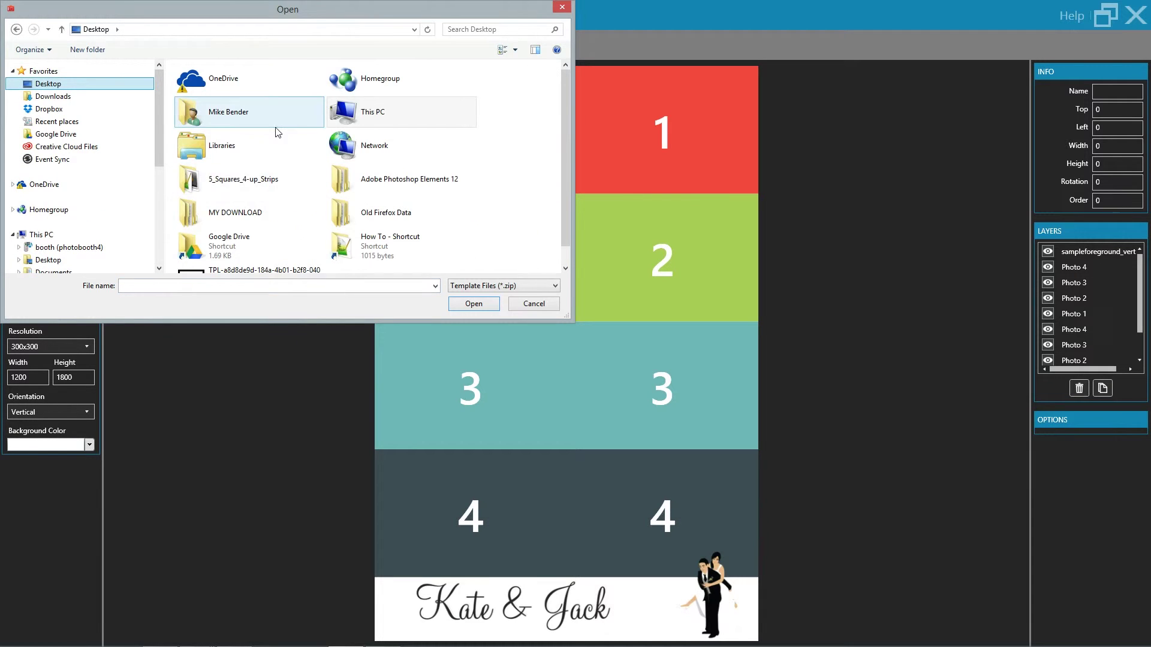
{"action": "double_click", "coordinate": [265, 214]}
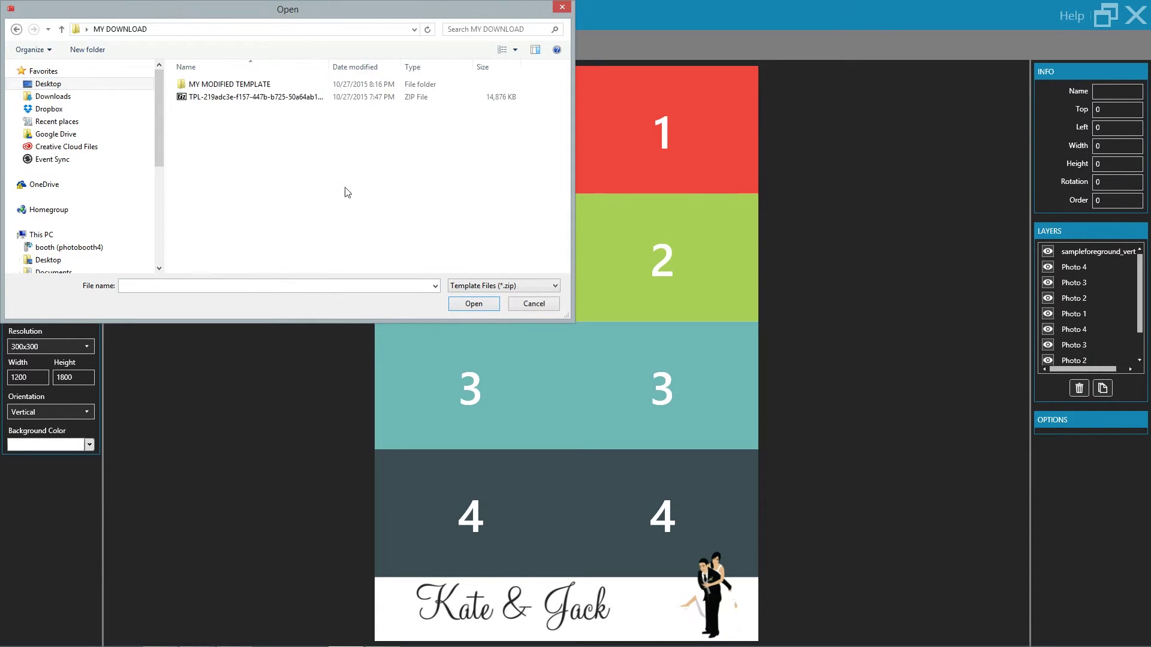
{"action": "double_click", "coordinate": [206, 86]}
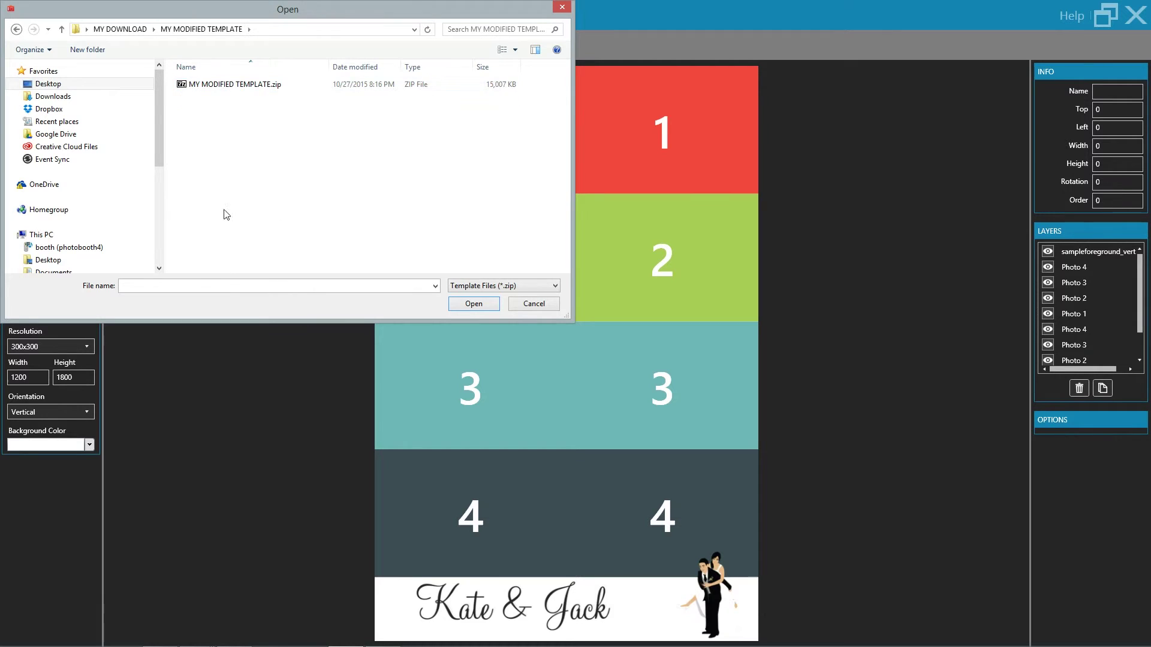
{"action": "left_click", "coordinate": [213, 91]}
{"action": "left_click", "coordinate": [465, 306]}
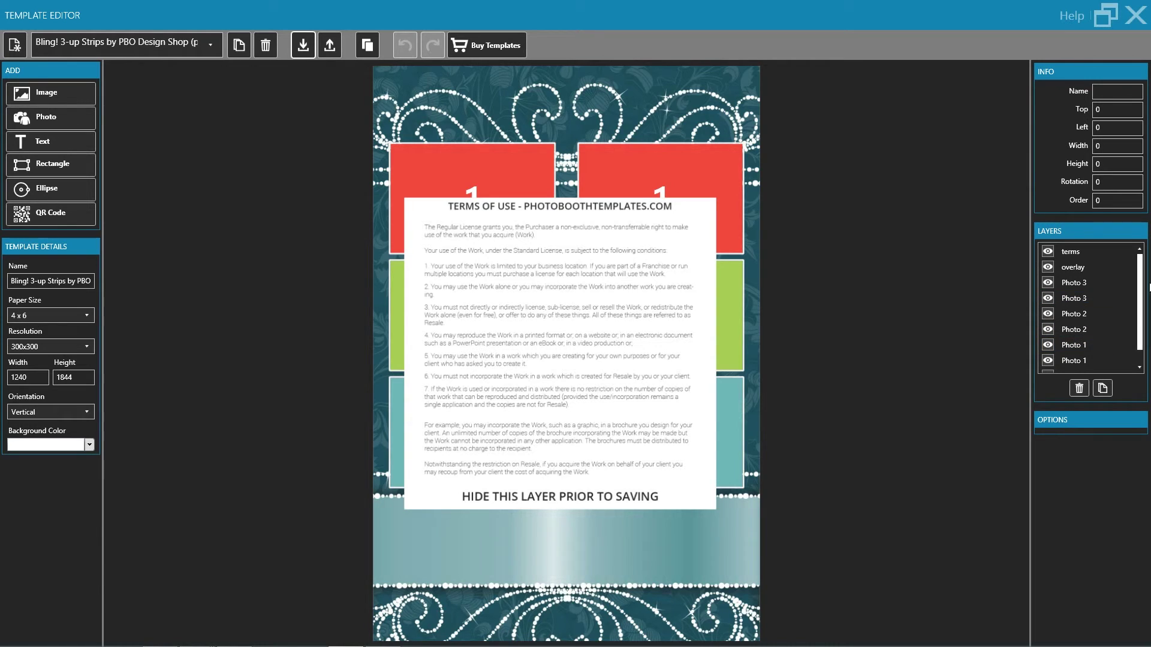
Step: Hide the terms layer to reveal the numbered photo spots of the teal three-up strip
{"action": "left_click", "coordinate": [1088, 252]}
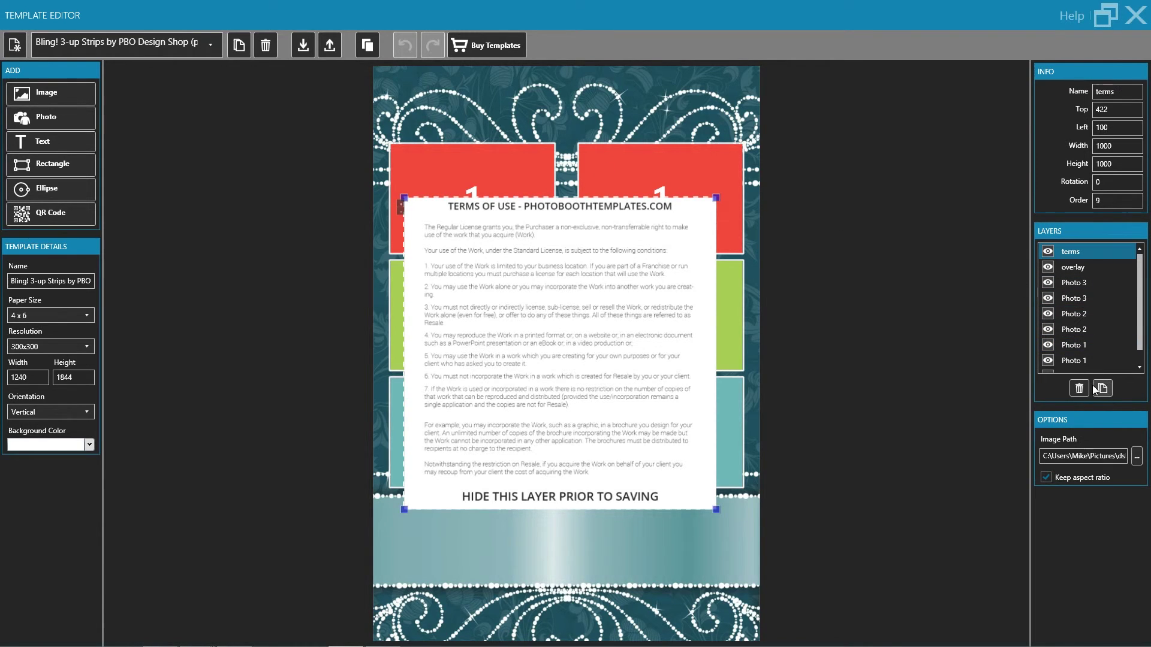
{"action": "left_click", "coordinate": [1047, 252]}
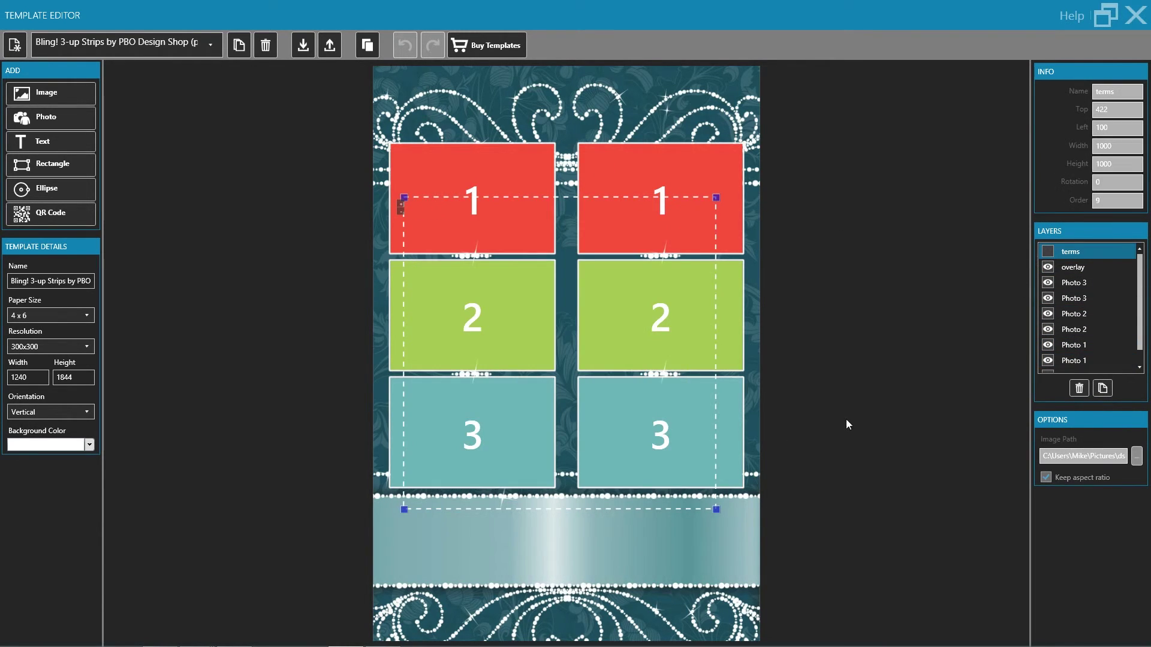